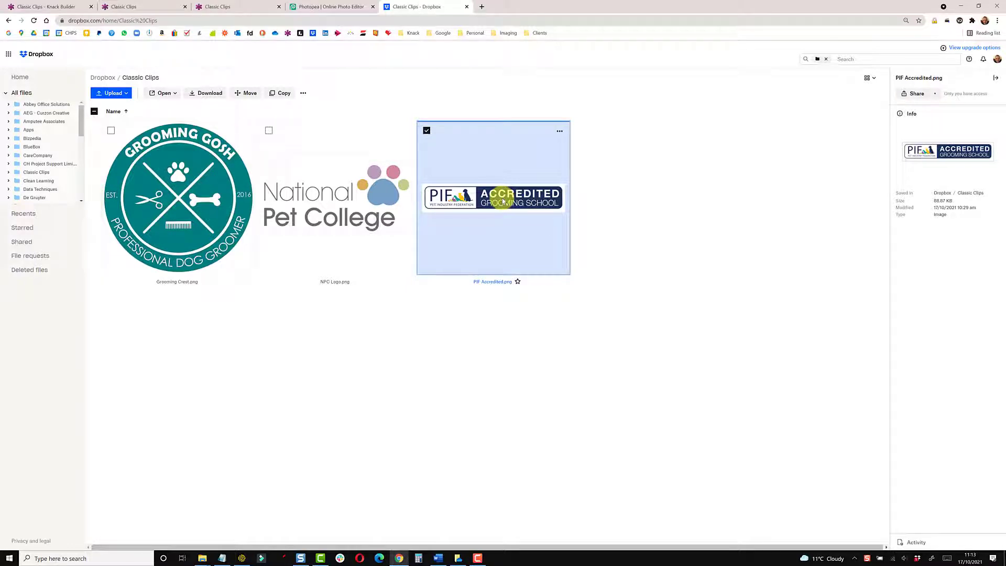
Copy the PIF Accredited image's web address in Dropbox and switch back to Knack Builder
right_click(503, 200)
left_click(517, 231)
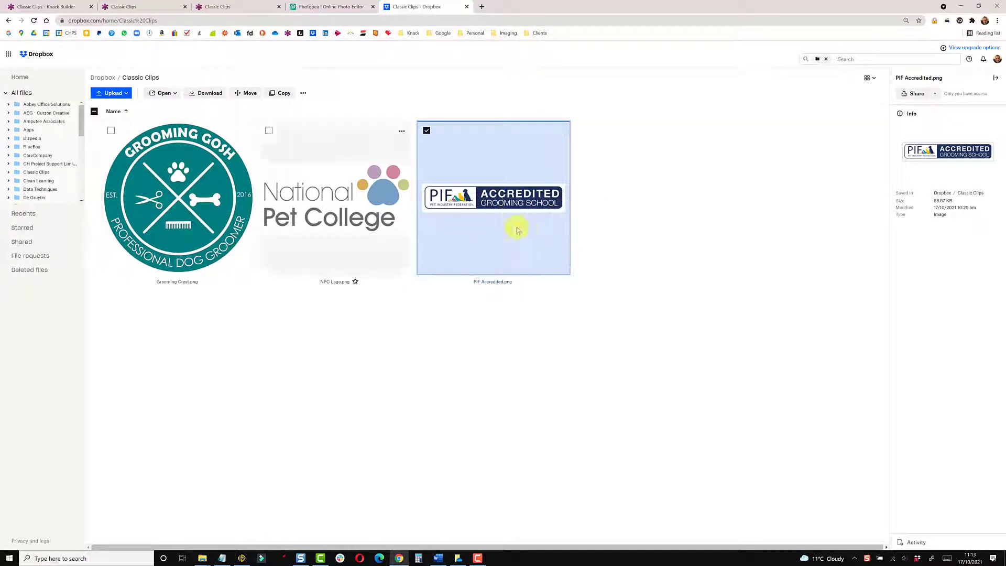
left_click(58, 8)
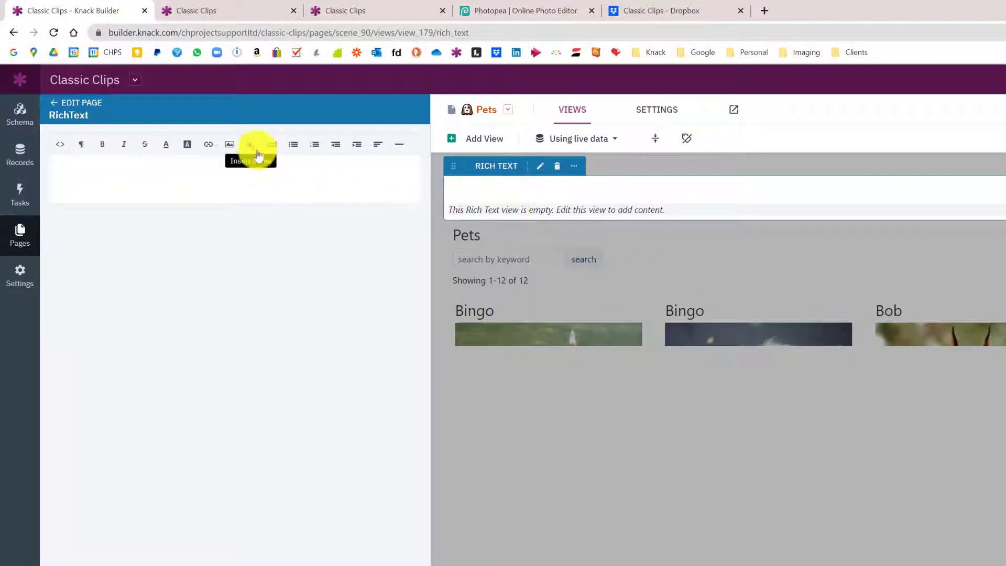
Insert the PIF Accredited logo into the Pets rich text view from its pasted image link and save
left_click(234, 148)
key("ctrl+v")
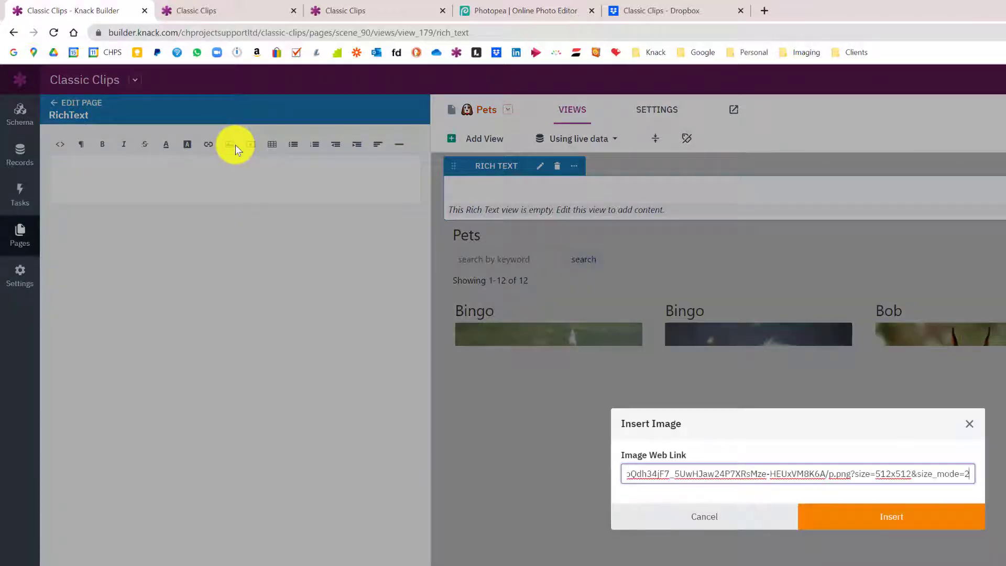
left_click(851, 519)
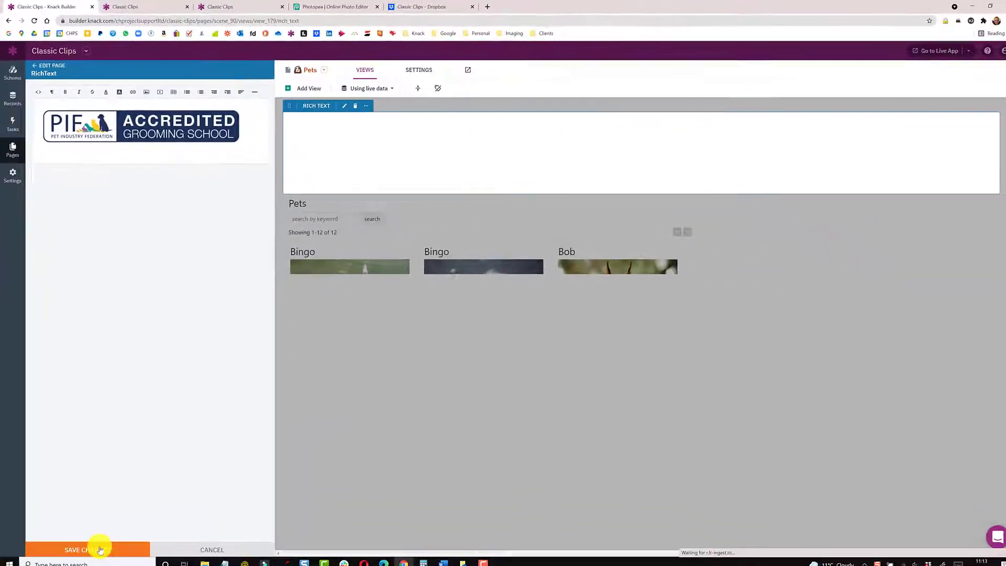
left_click(100, 550)
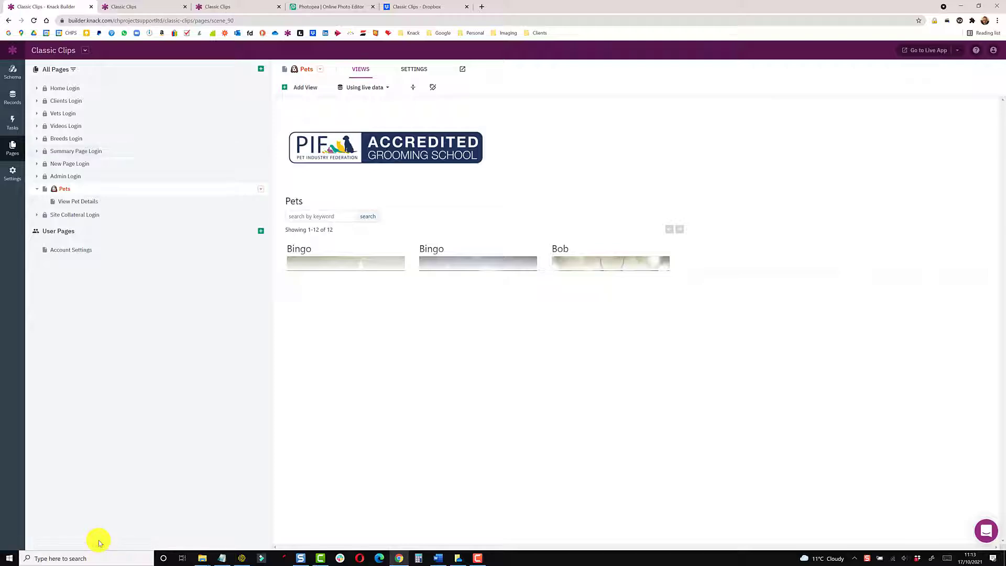
Copy the Grooming Crest file's Dropbox link from the Classic Clips folder and return to Knack Builder
left_click_drag(1005, 117, 445, 81)
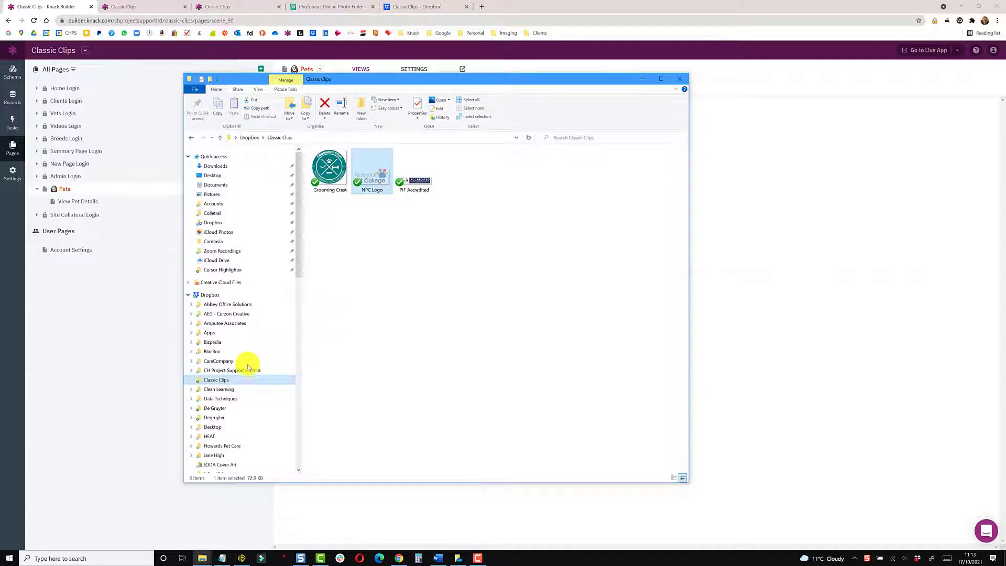
left_click(372, 224)
left_click(410, 191)
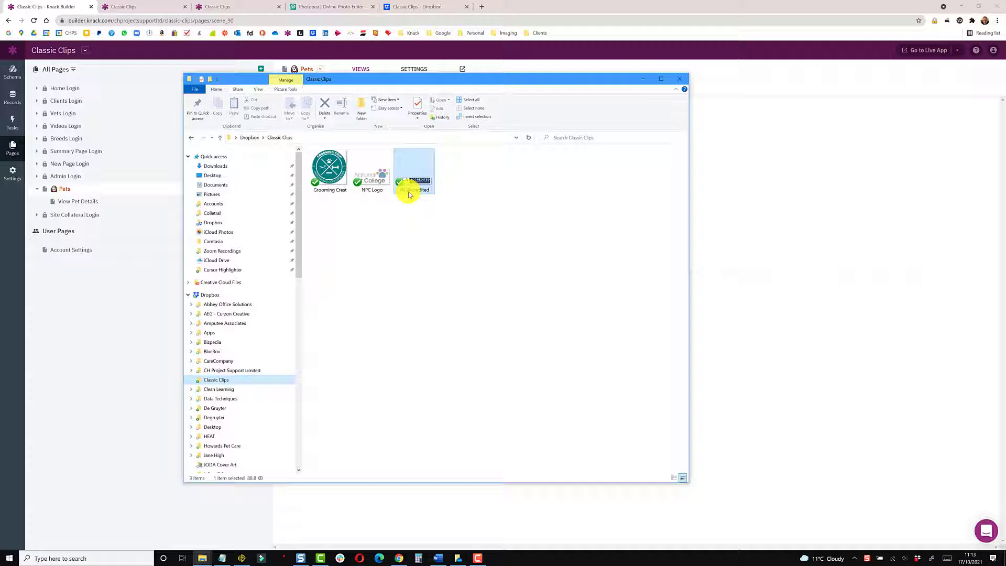
left_click(413, 221)
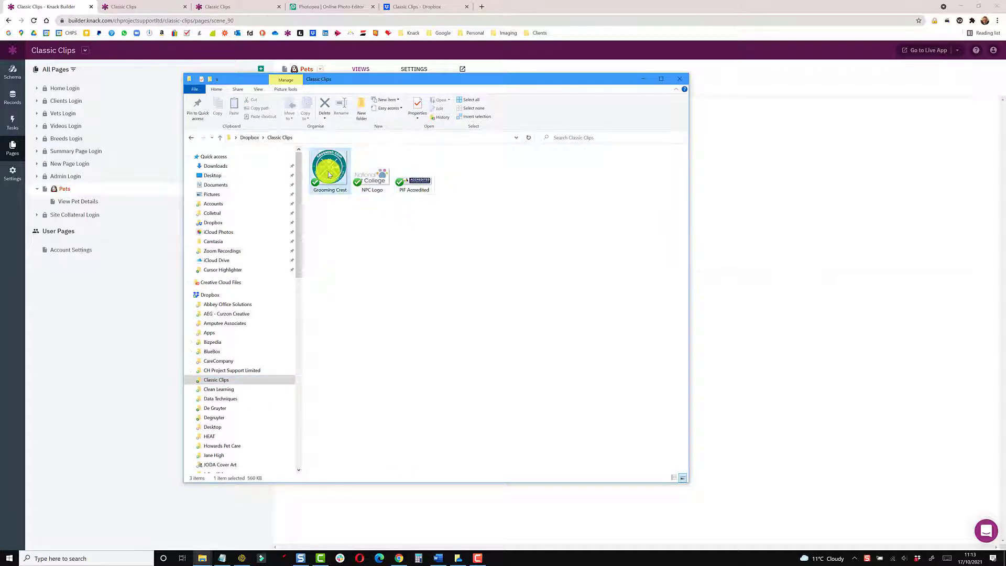
right_click(329, 175)
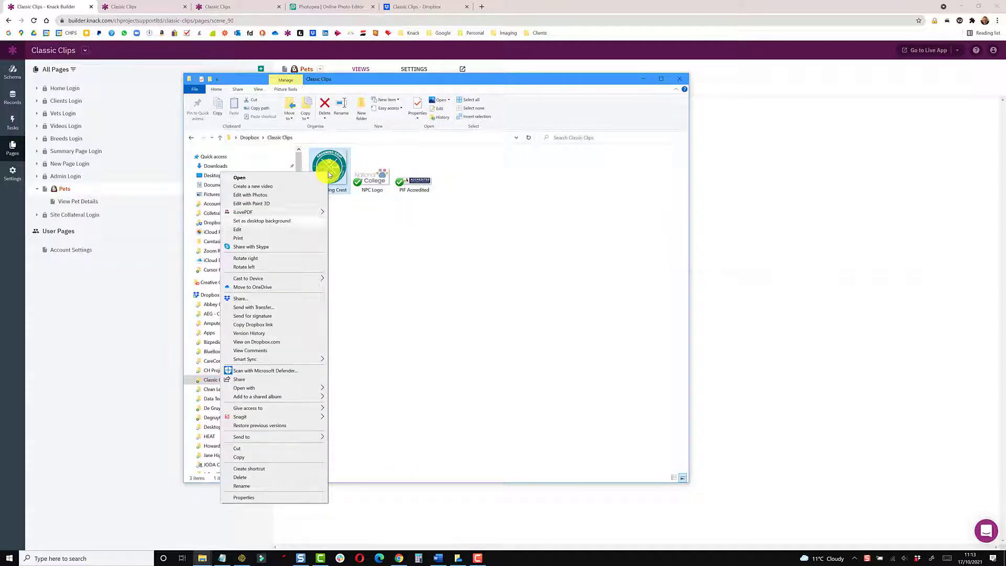
left_click(265, 325)
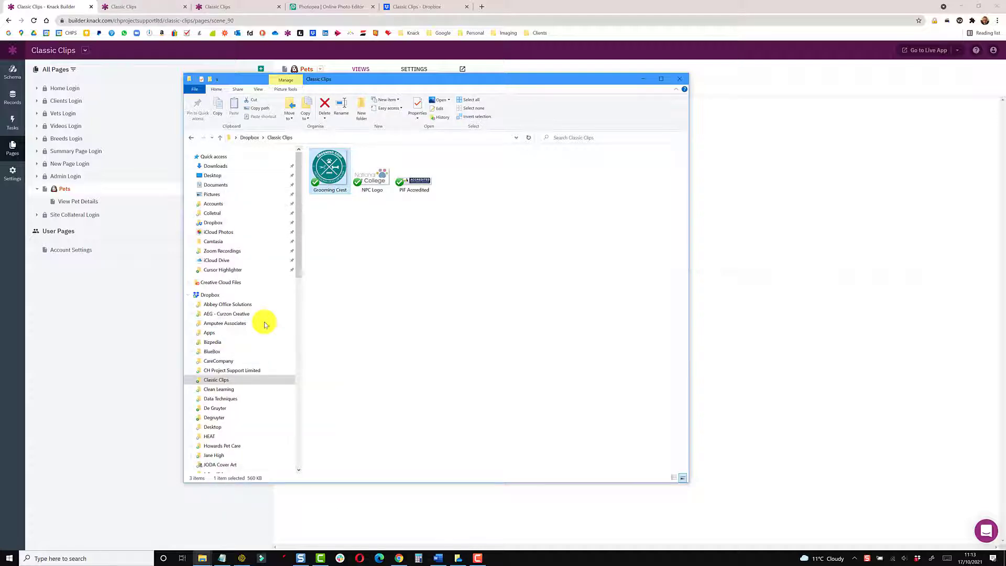
left_click(408, 65)
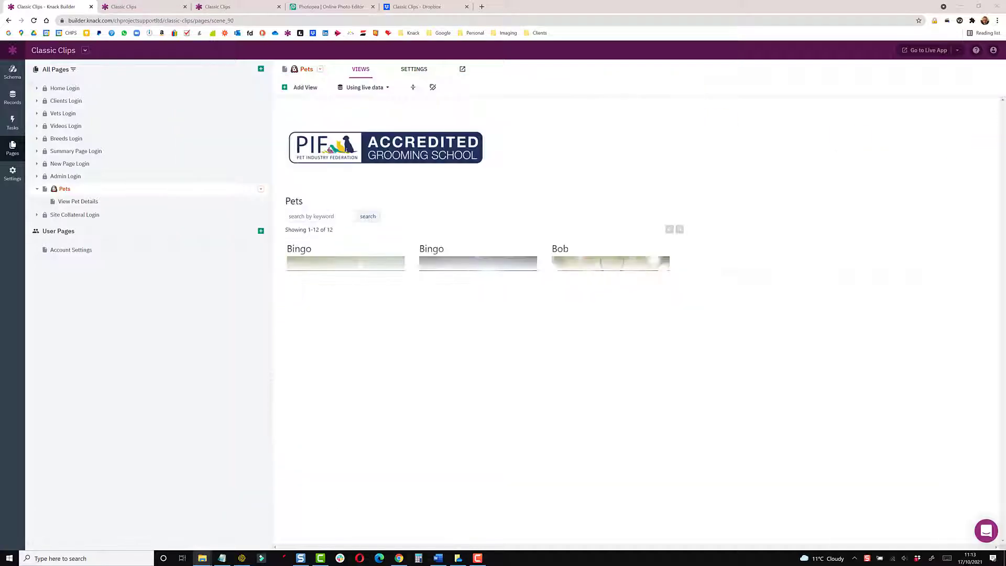
Delete the PIF logo, try inserting the Grooming Crest Dropbox link, and remove the broken image
left_click(361, 122)
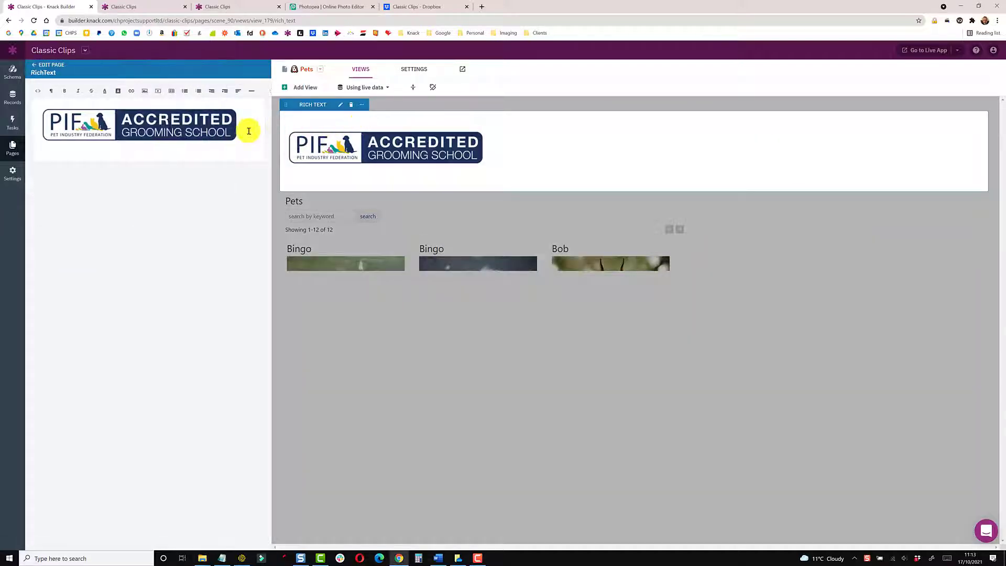
key("BackSpace")
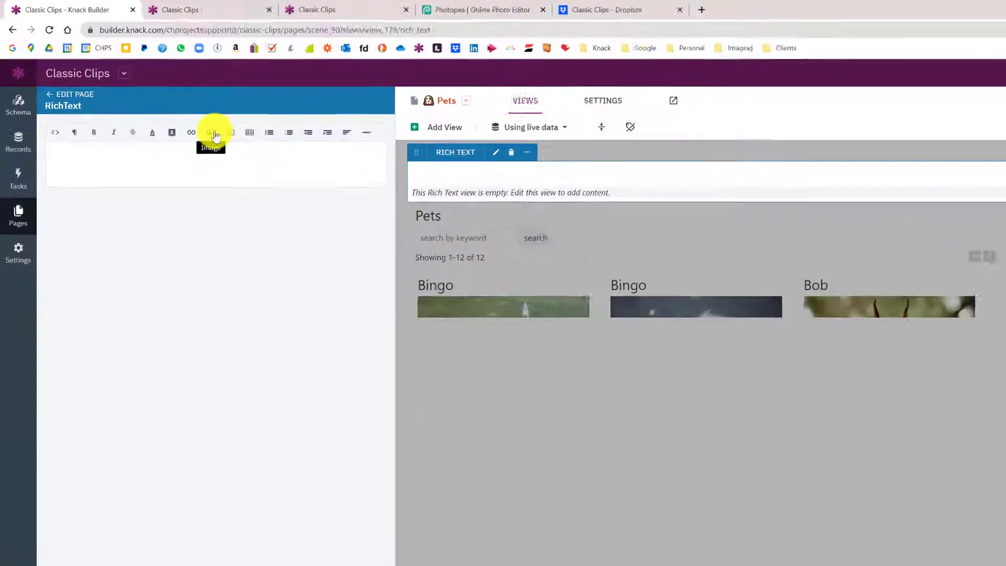
left_click(215, 134)
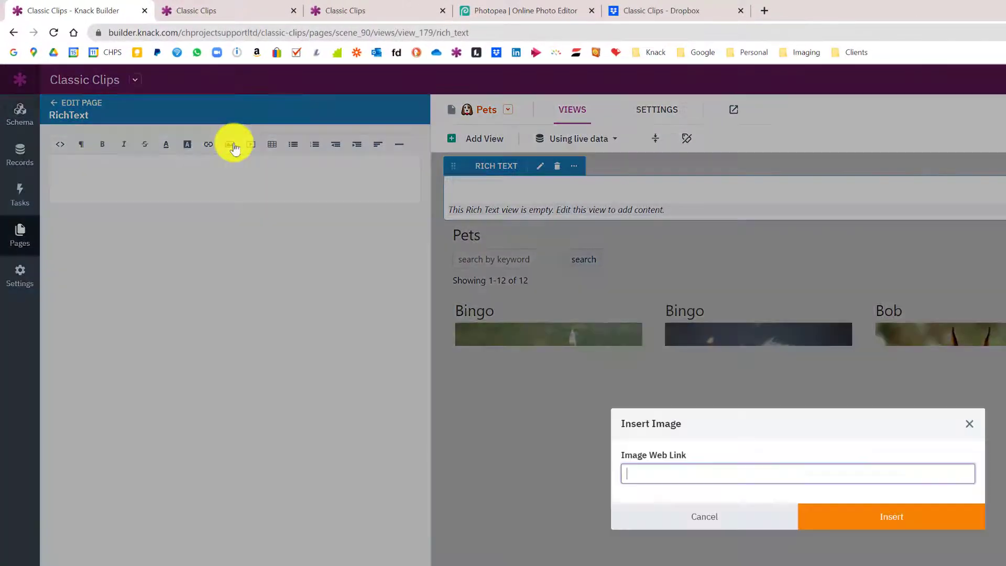
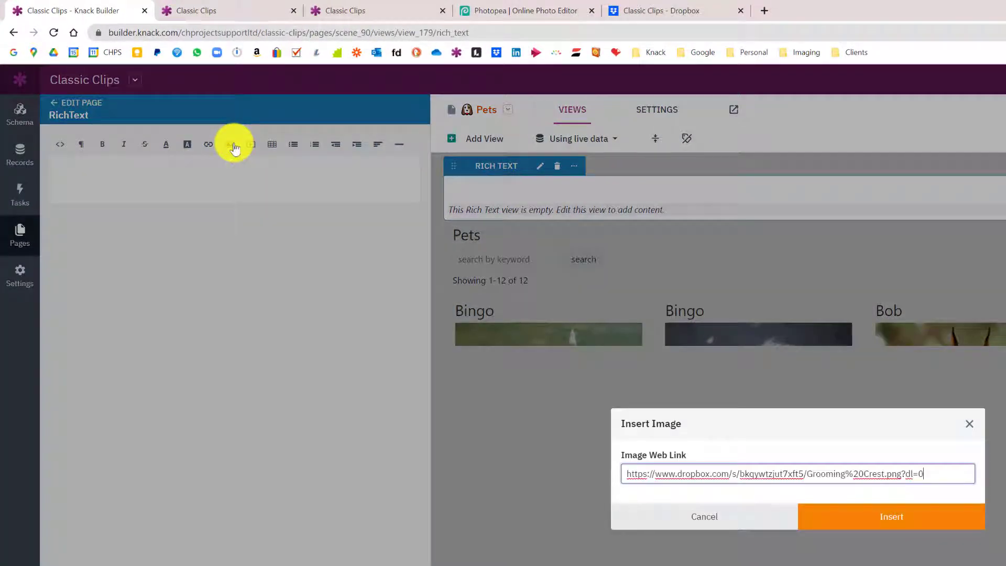
left_click(843, 520)
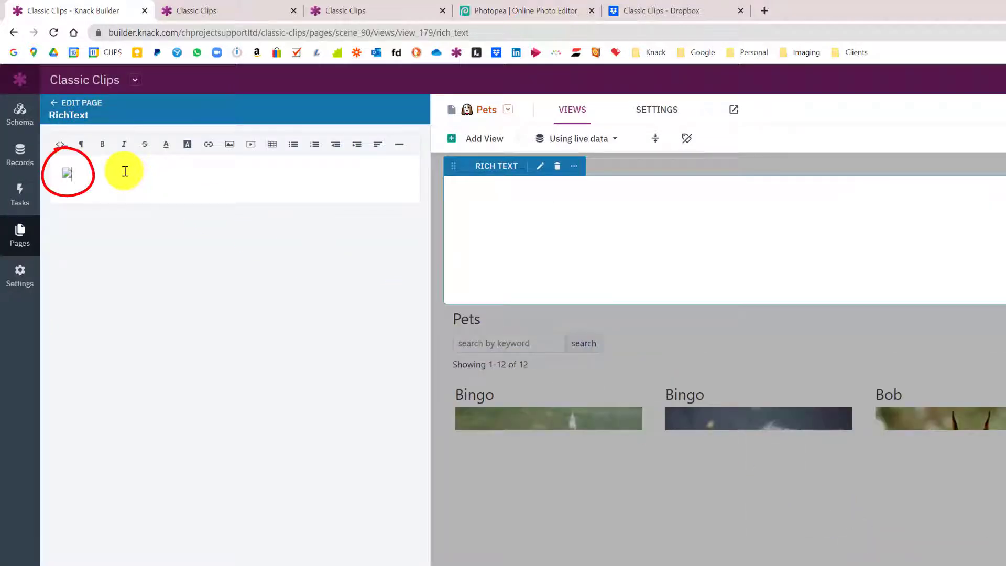
key("BackSpace")
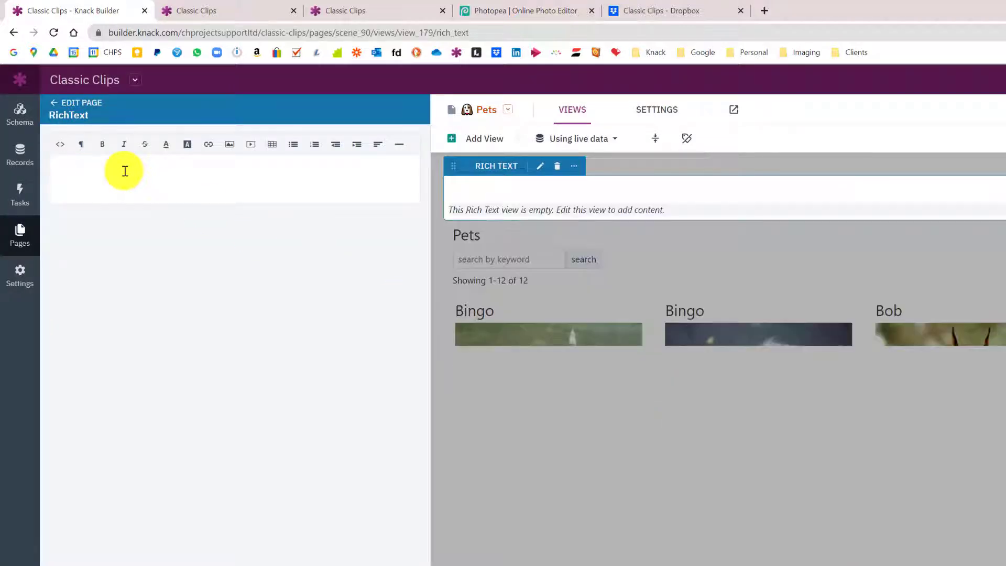
Paste the Grooming Crest link into Insert Image again and strip its dl=0 ending for raw=1
left_click(230, 144)
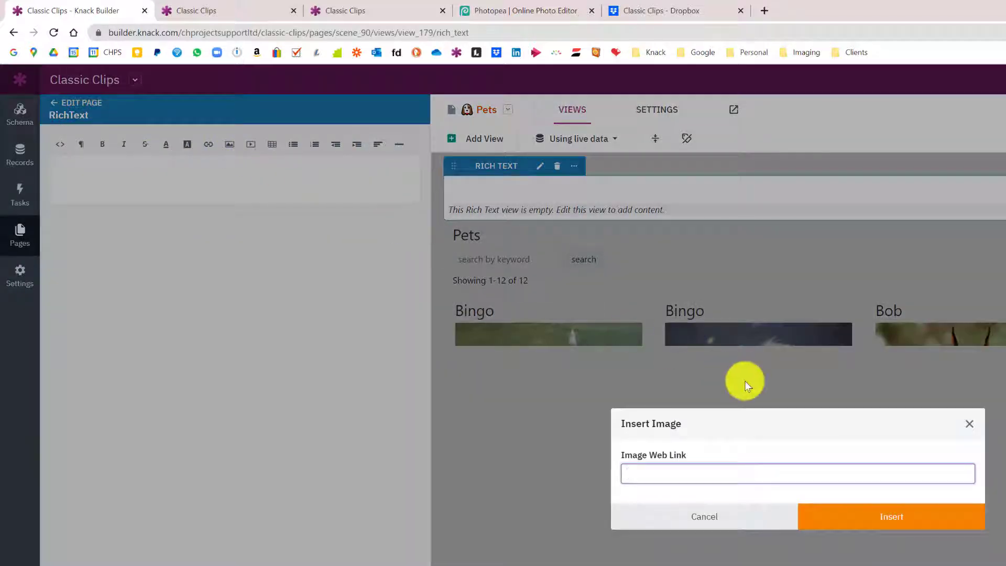
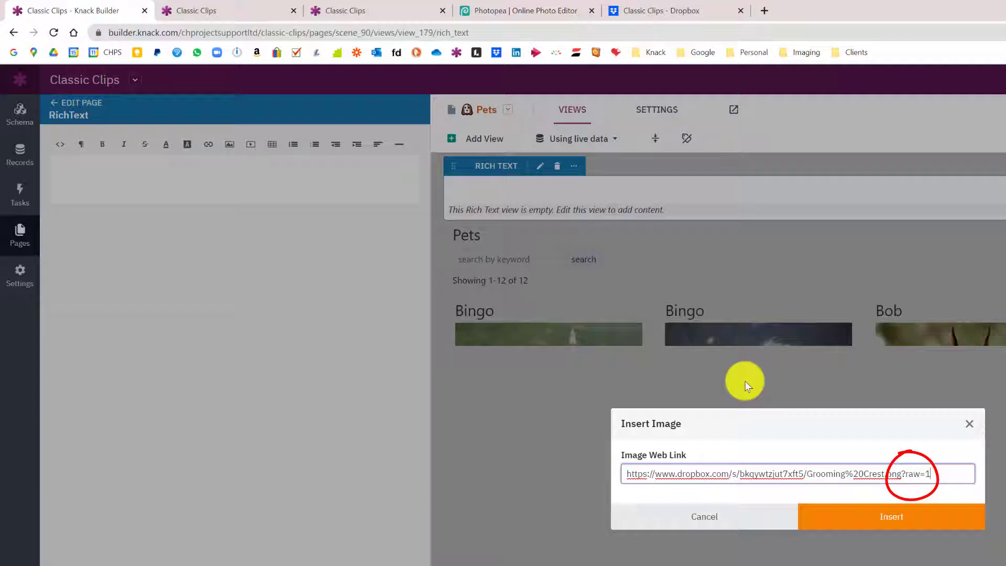
Insert the Grooming Crest image from the raw=1 link and drag its corner to shrink it
left_click(889, 511)
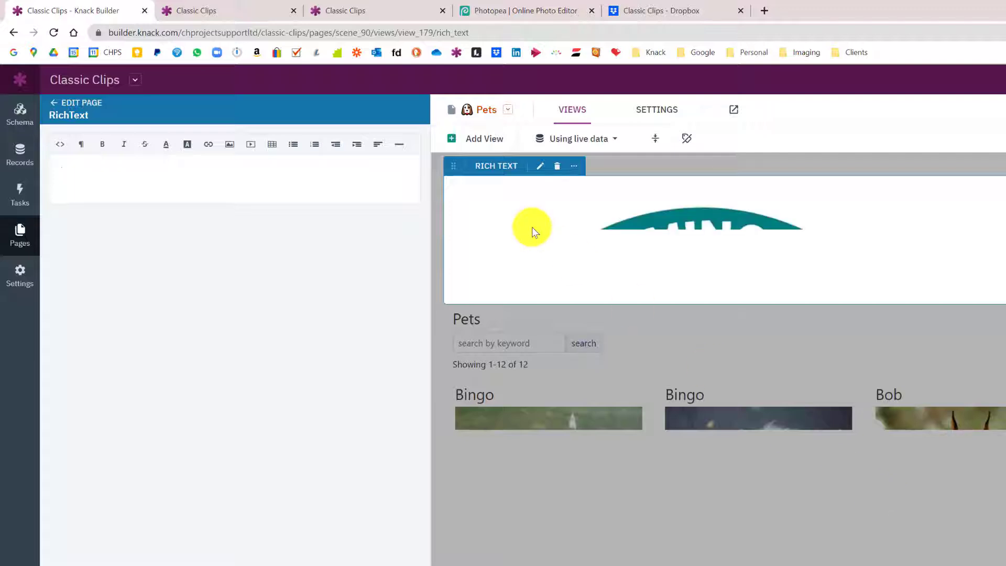
scroll(298, 255, "down", 3)
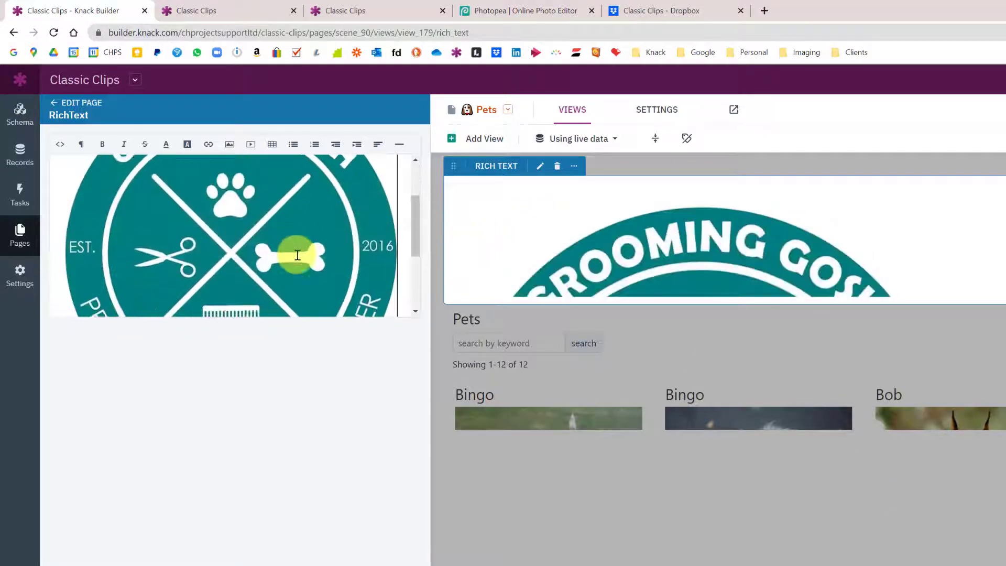
scroll(297, 255, "down", 3)
left_click(297, 254)
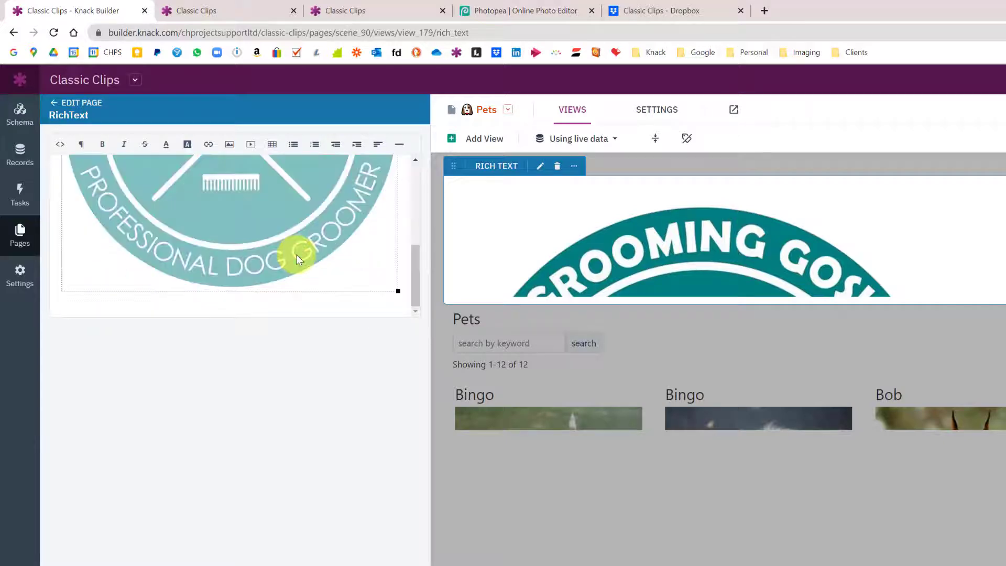
left_click_drag(398, 290, 109, 173)
scroll(239, 213, "up", 2)
left_click(114, 277)
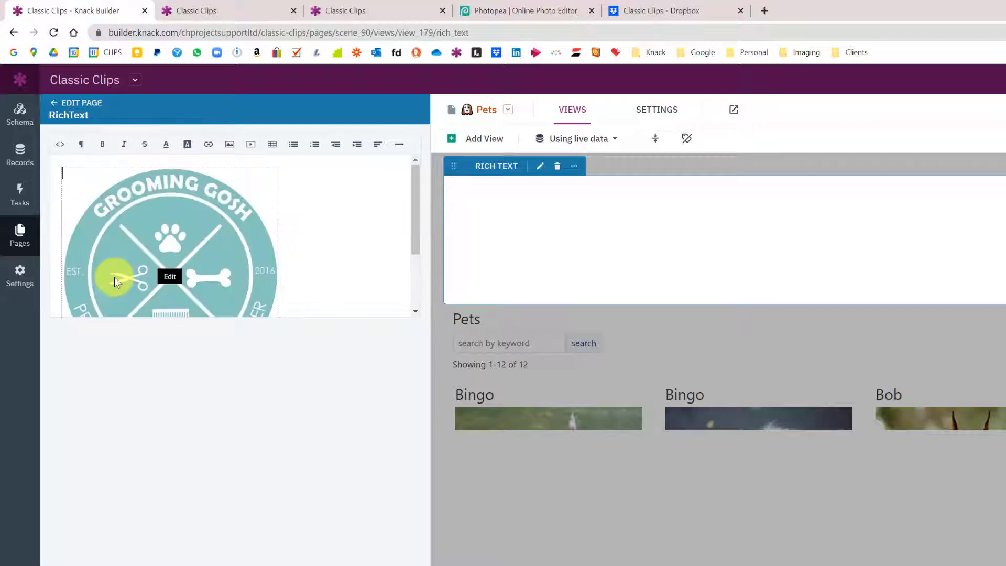
scroll(115, 277, "down", 2)
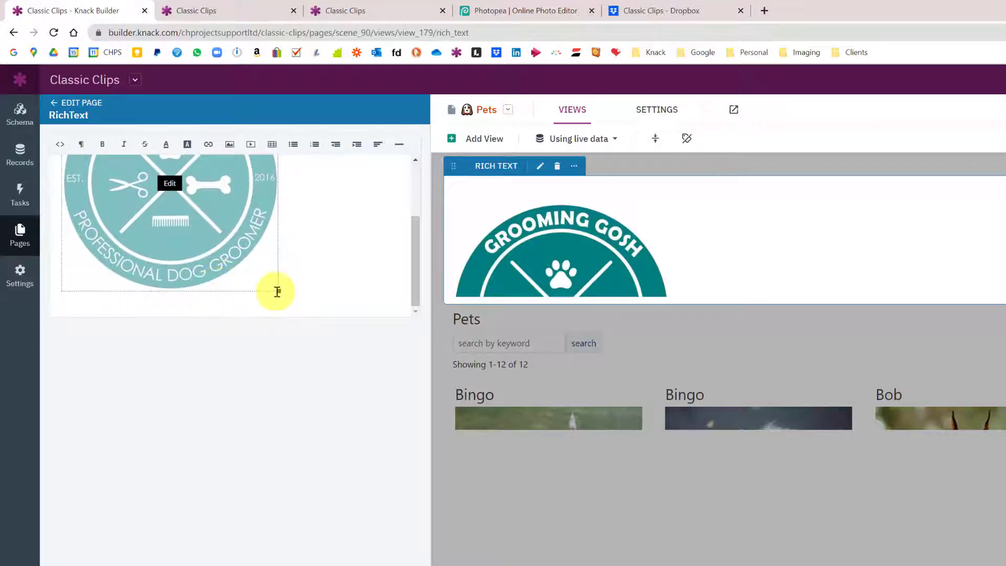
left_click_drag(211, 257, 118, 198)
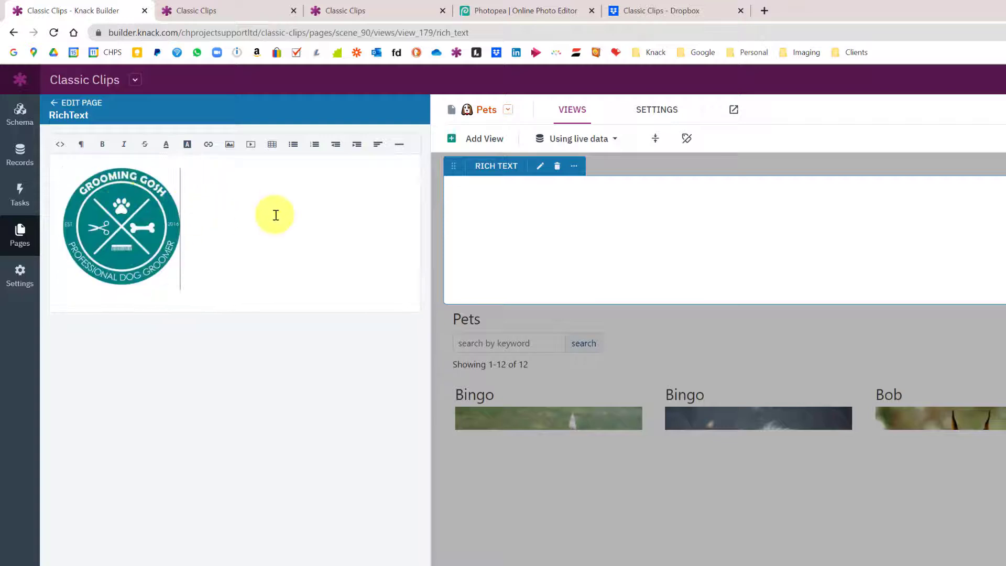
Check the logo's 190px width and 191.19px height in HTML view, then shrink it further
left_click(128, 229)
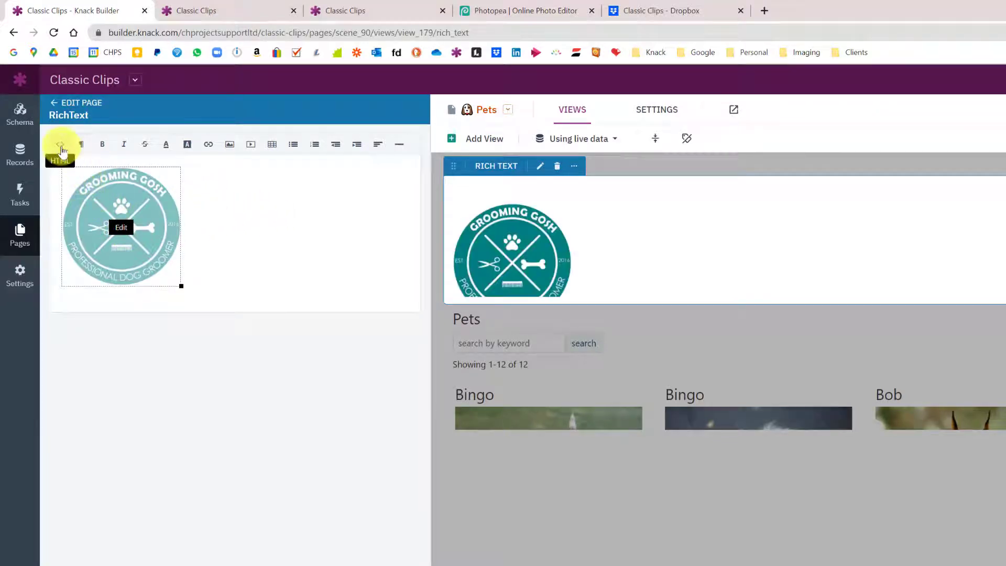
left_click(60, 146)
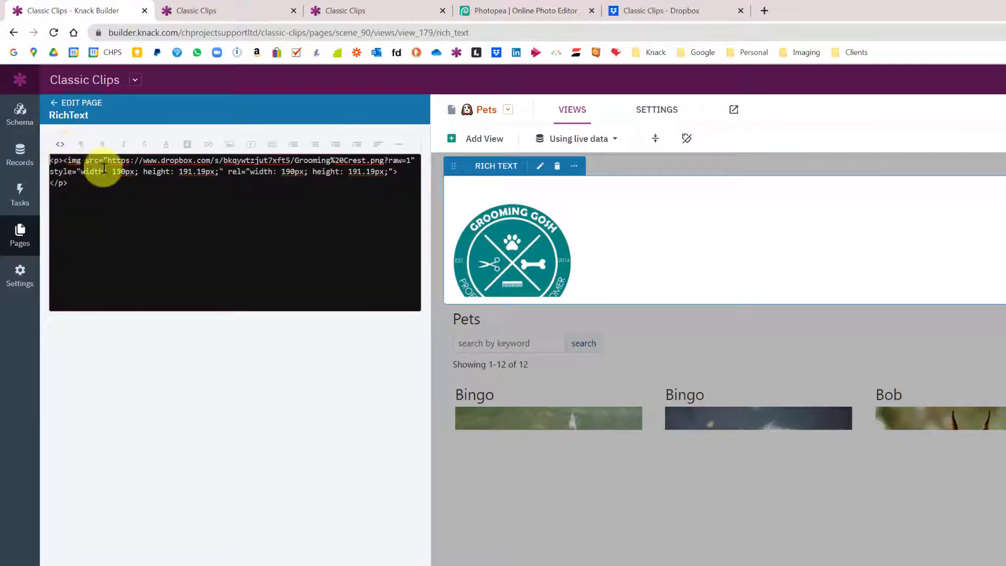
double_click(123, 171)
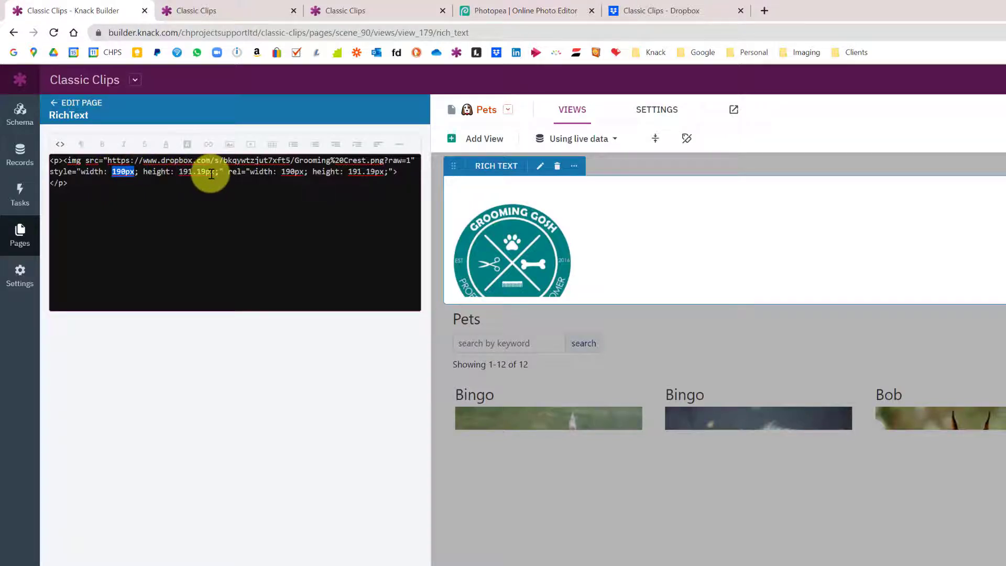
left_click_drag(210, 172, 180, 172)
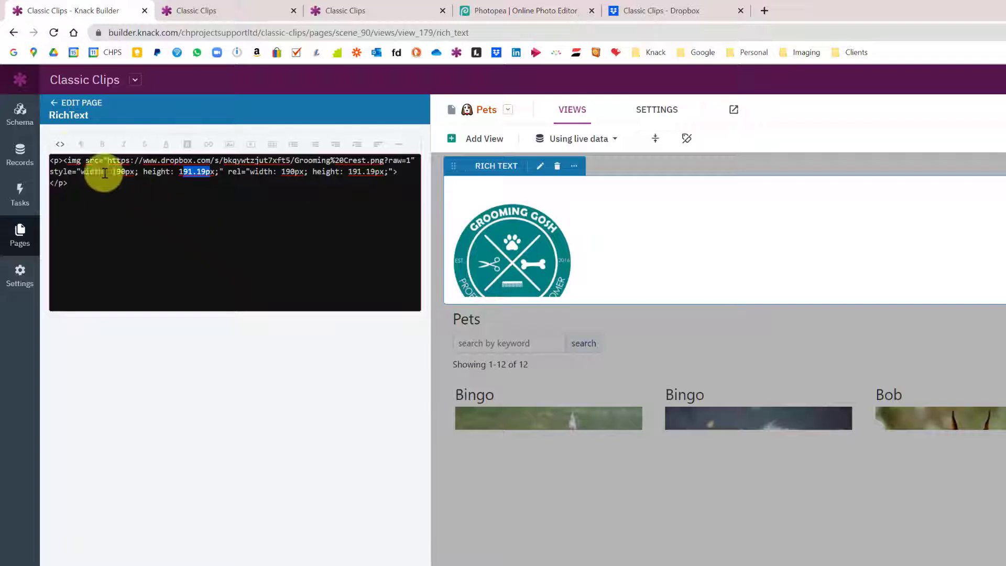
left_click(60, 145)
mouse_move(168, 250)
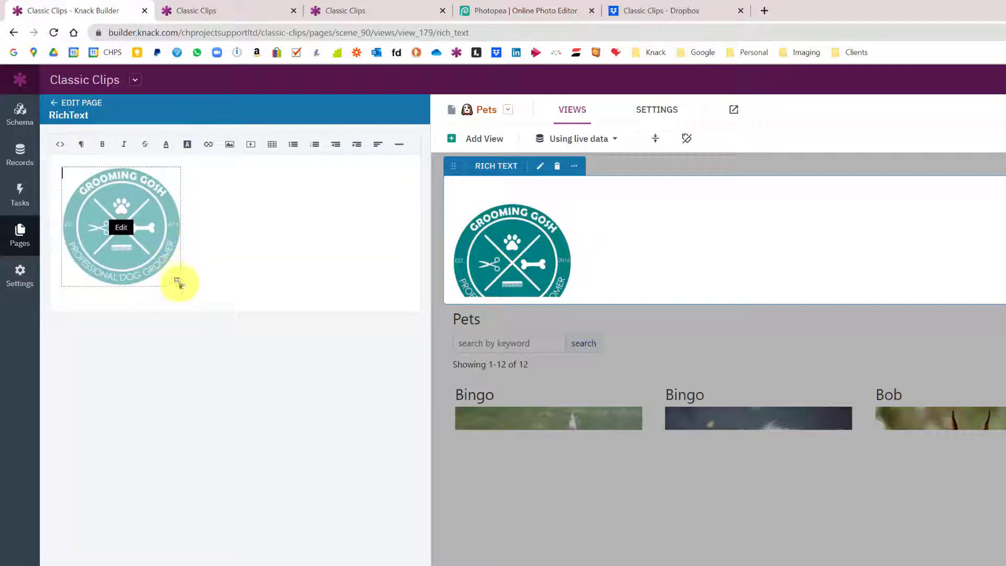
left_click_drag(181, 286, 118, 235)
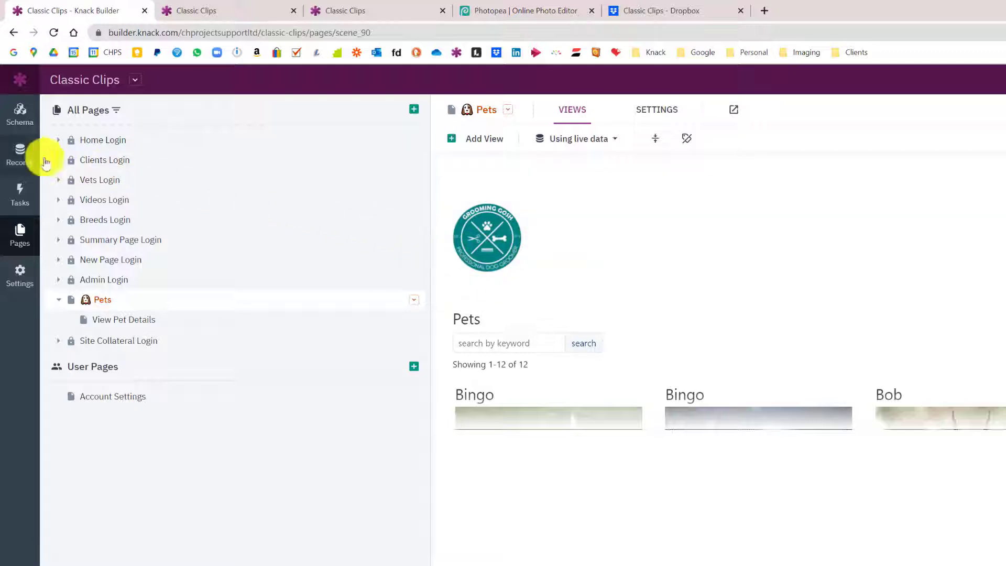
left_click(24, 156)
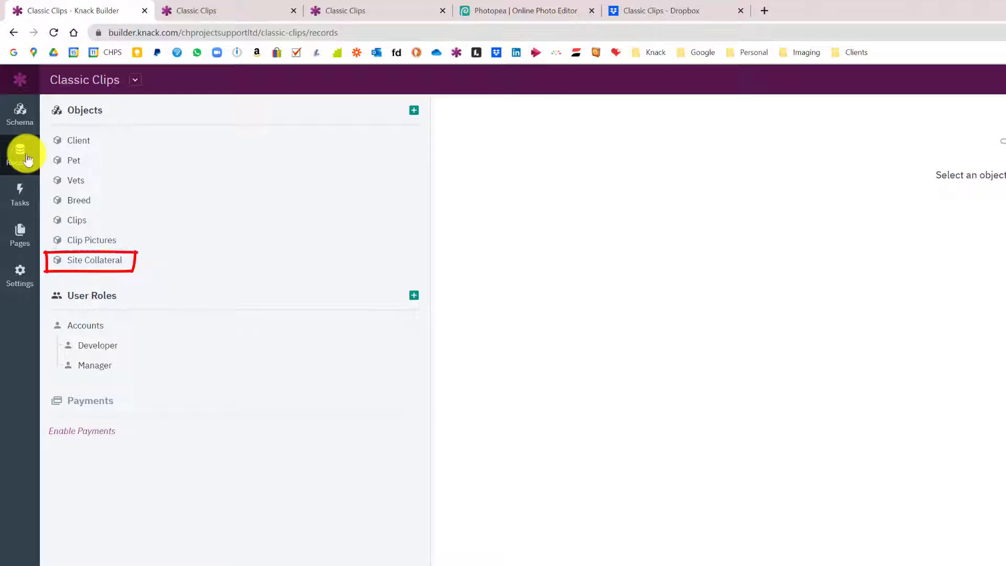
left_click(103, 265)
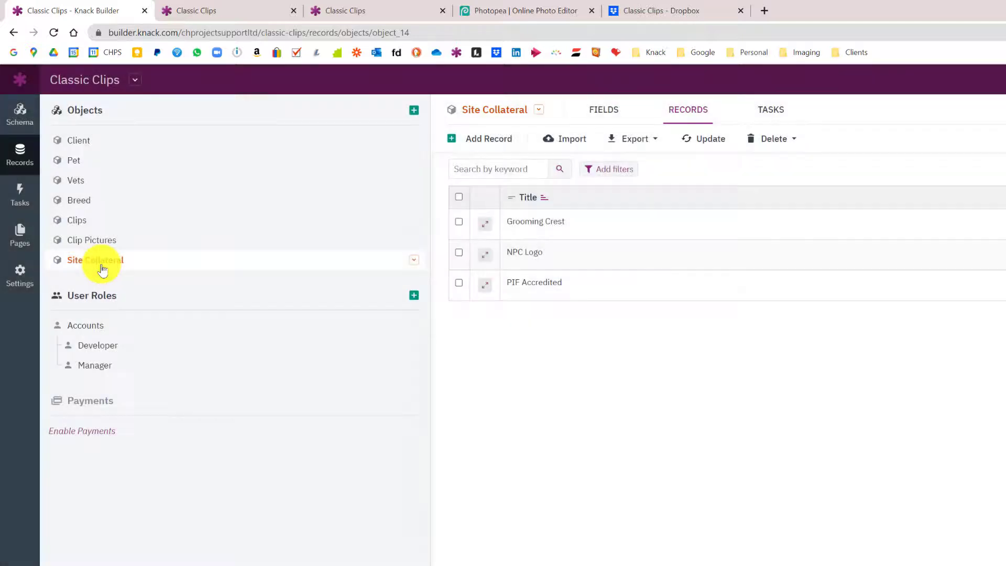
left_click(611, 109)
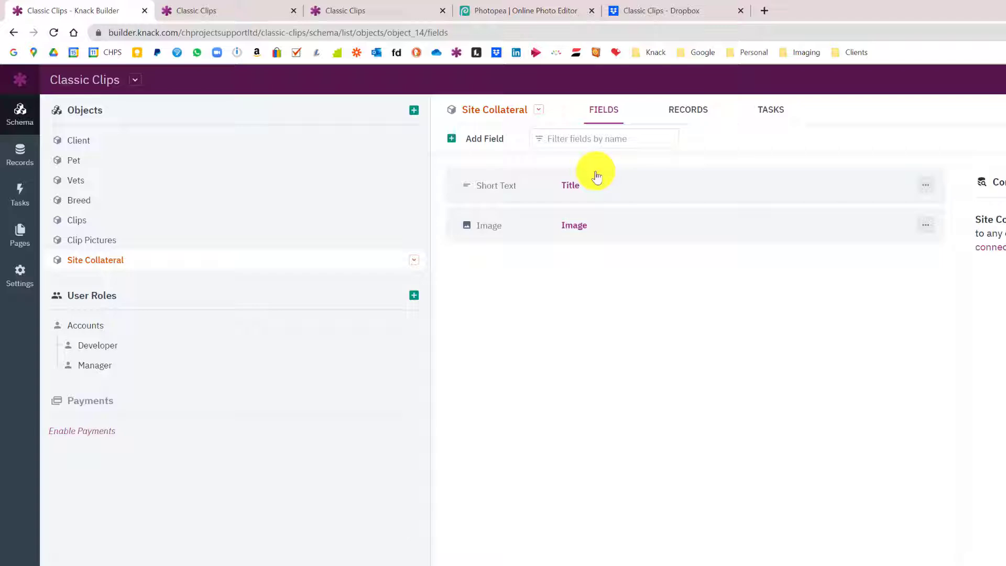
left_click(582, 220)
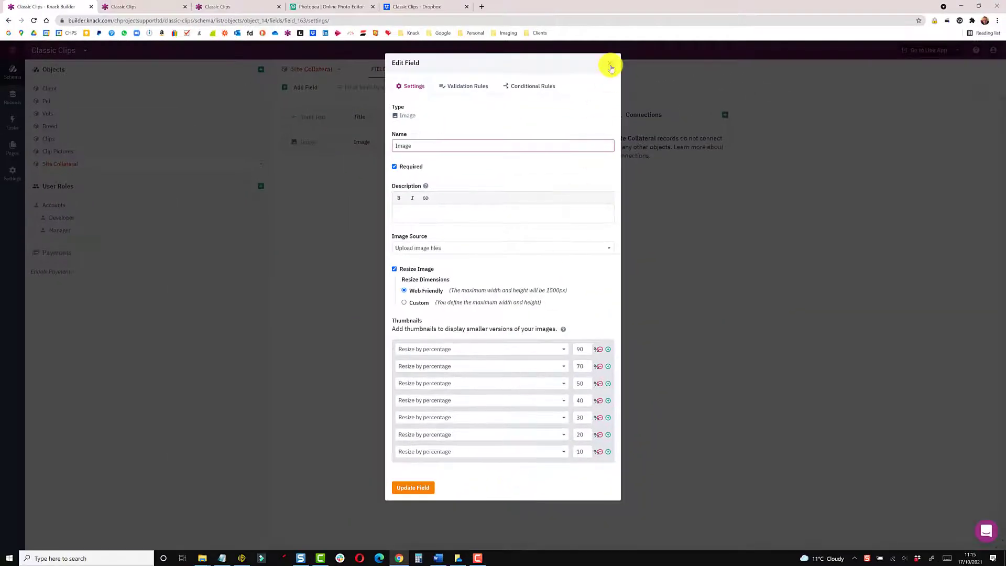
left_click(611, 66)
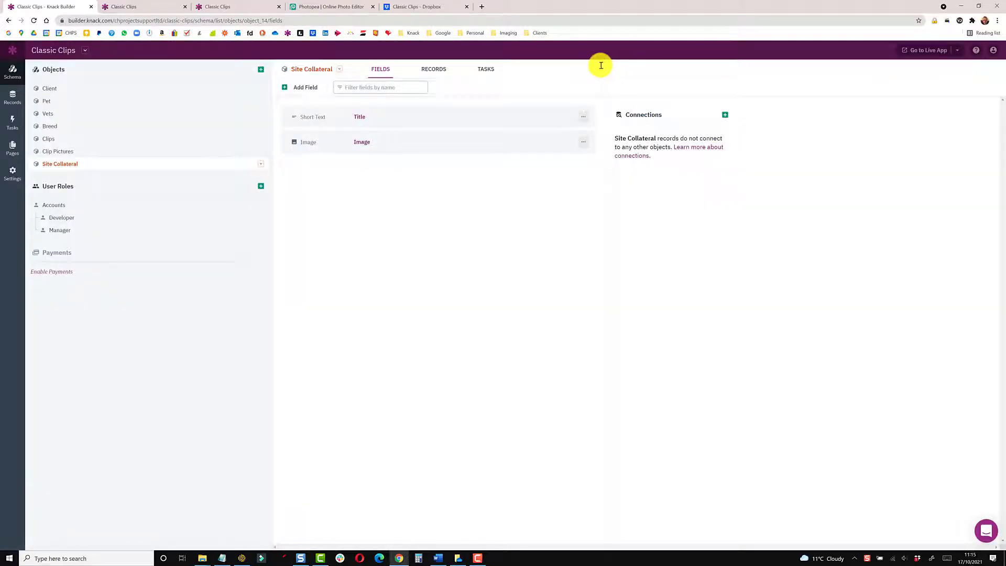
left_click(426, 70)
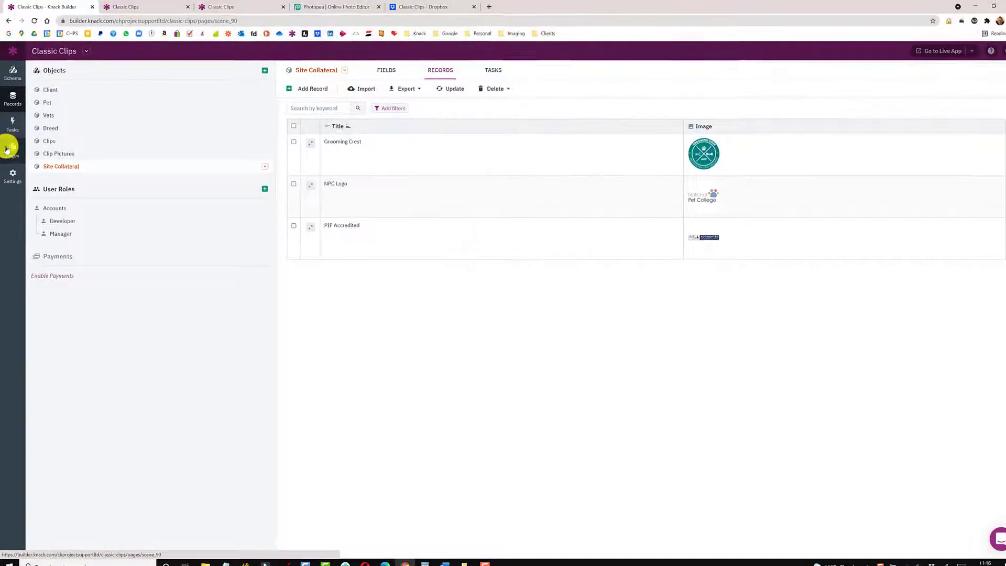
left_click(7, 150)
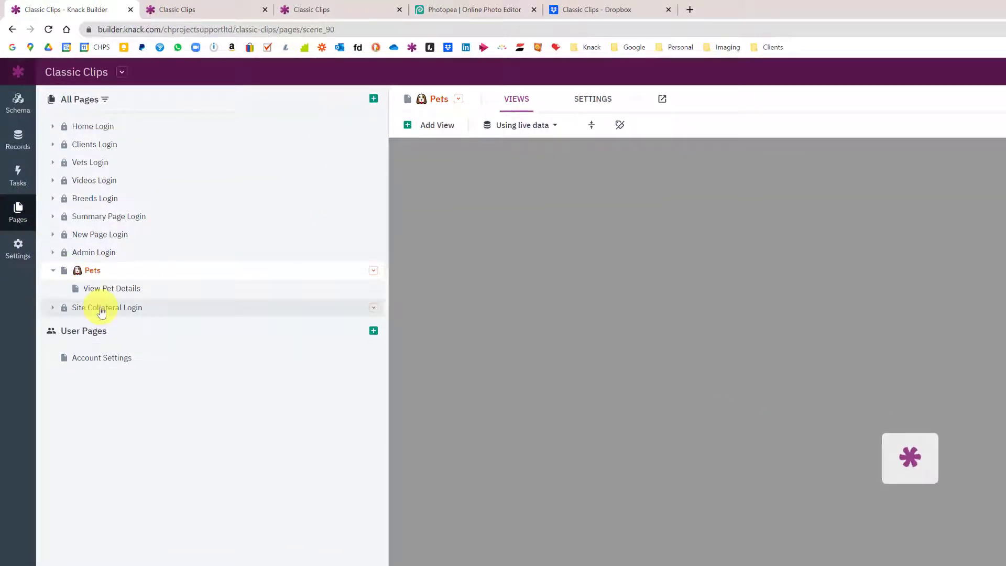
left_click(102, 311)
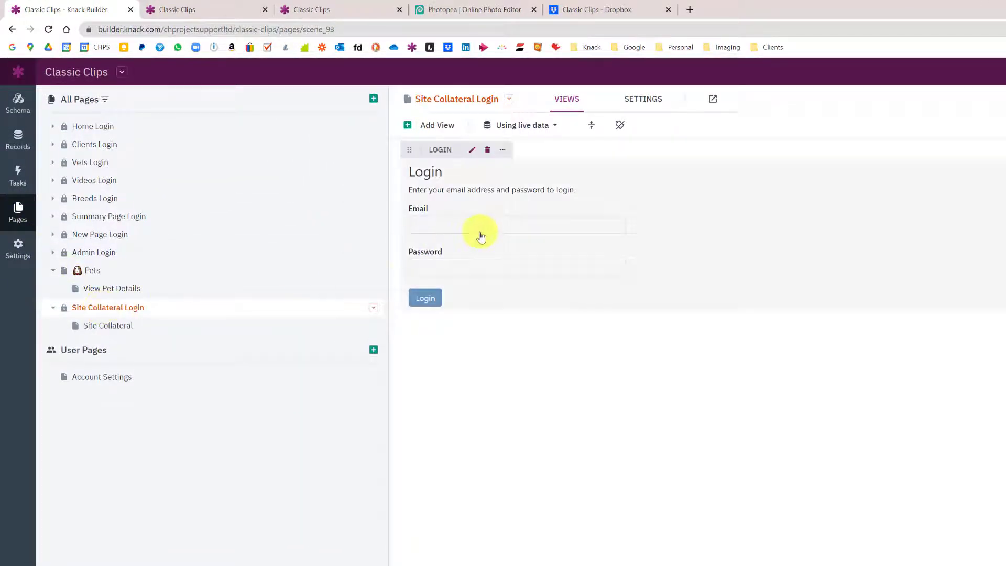
Review the Site Collateral Login view and page settings, then open the Site Collateral page
left_click(481, 237)
left_click(122, 142)
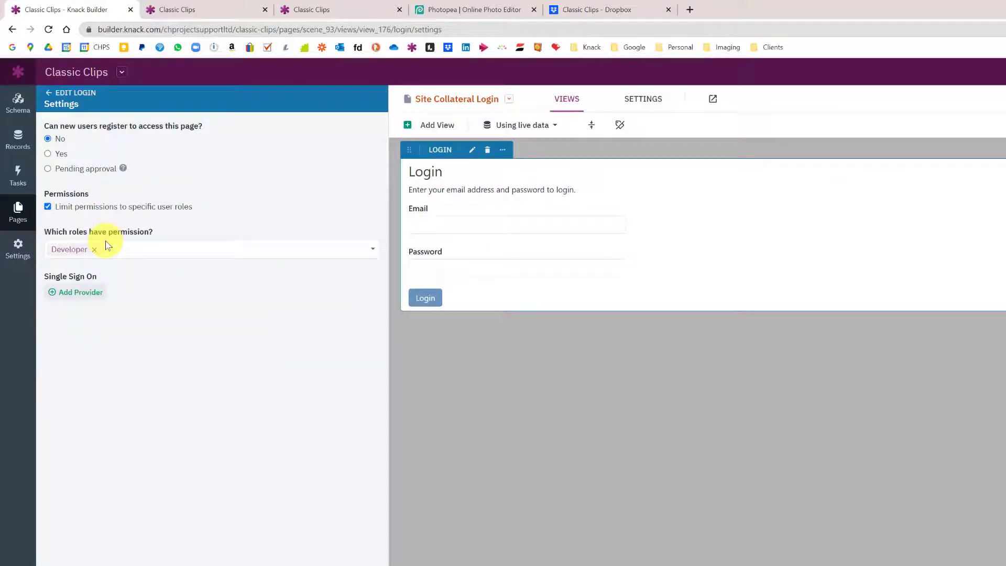
left_click(18, 212)
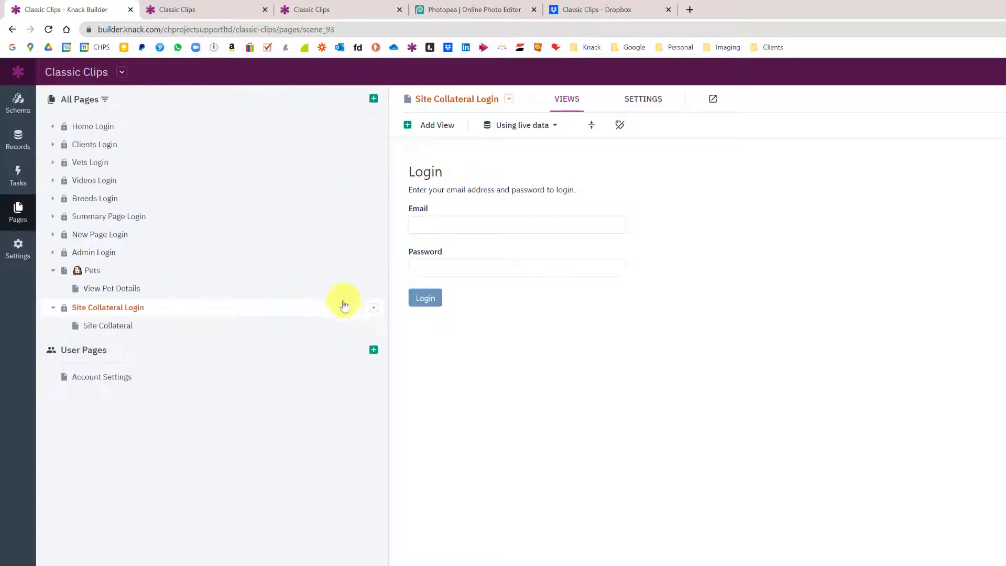
left_click(373, 310)
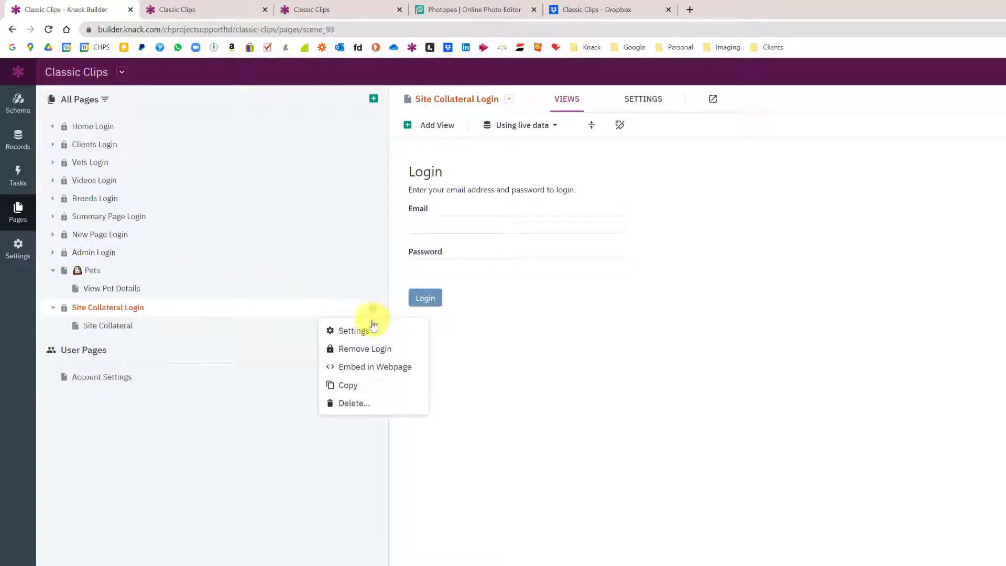
left_click(372, 329)
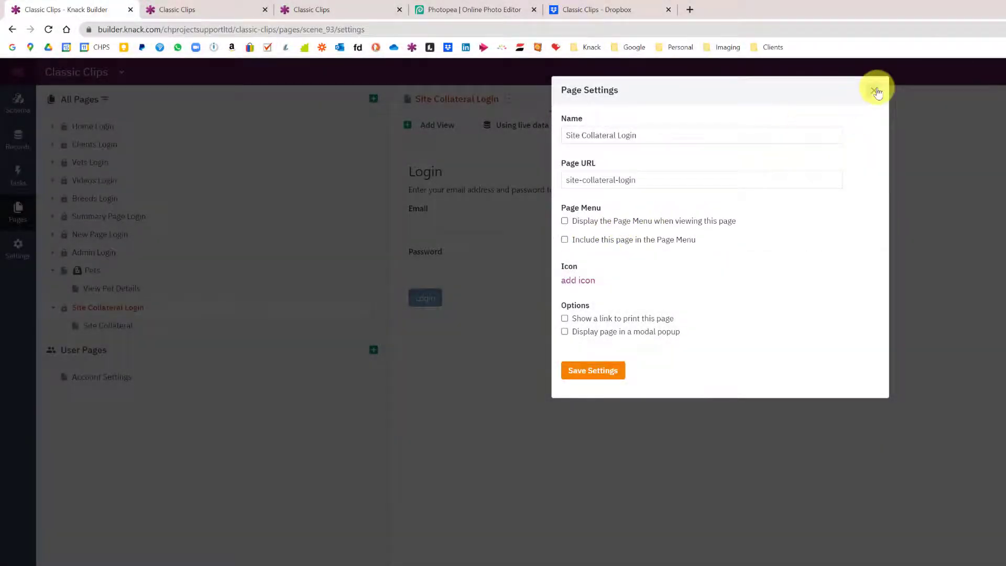
left_click(874, 90)
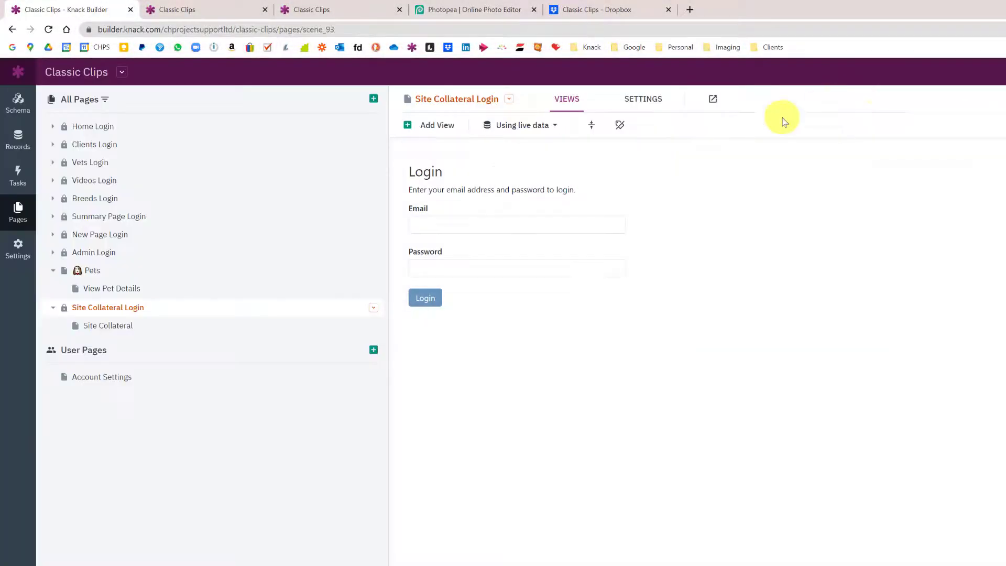
left_click(116, 327)
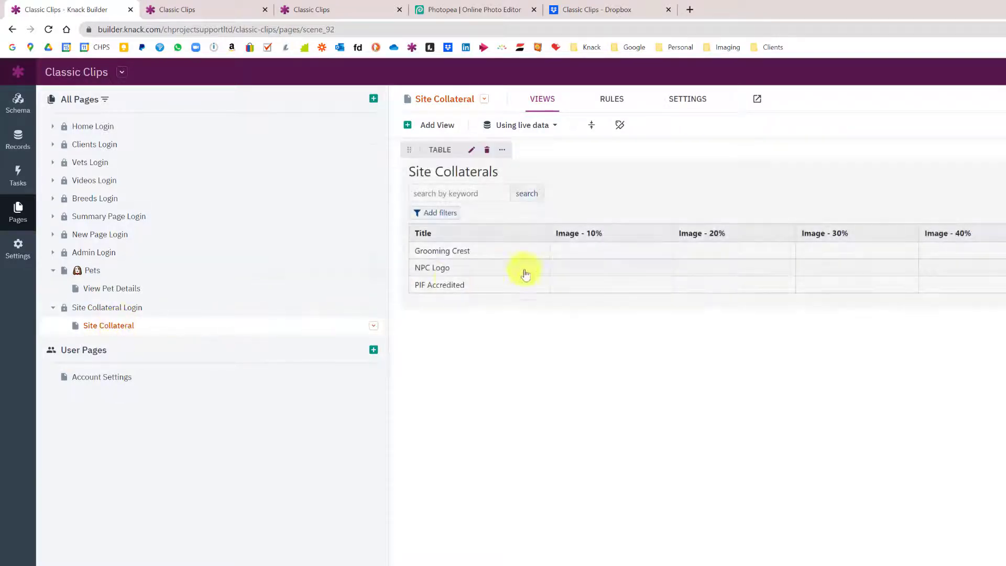
View the Site Collaterals table's columns and compare them with the live Pets and Site Collaterals pages
left_click(574, 265)
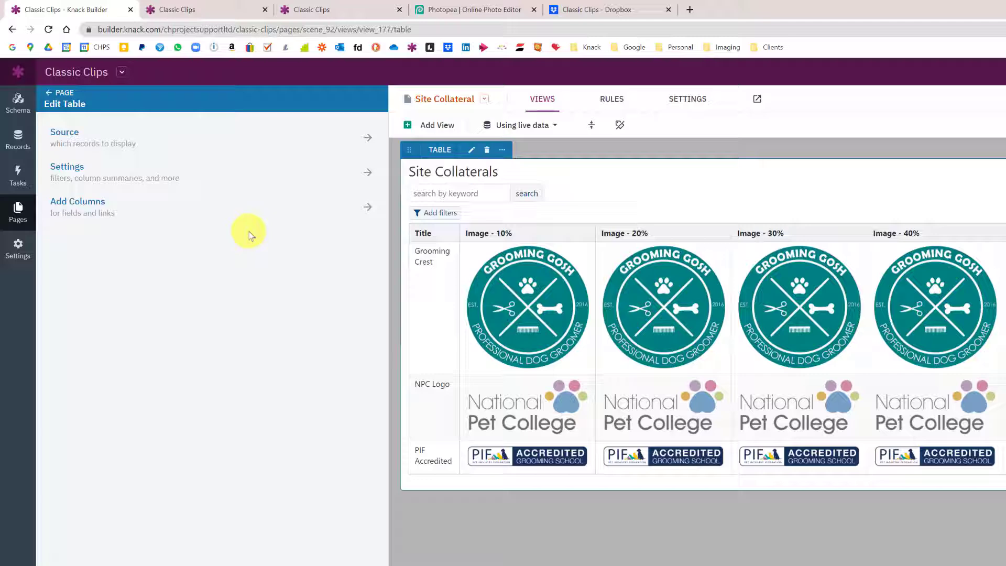
left_click(89, 208)
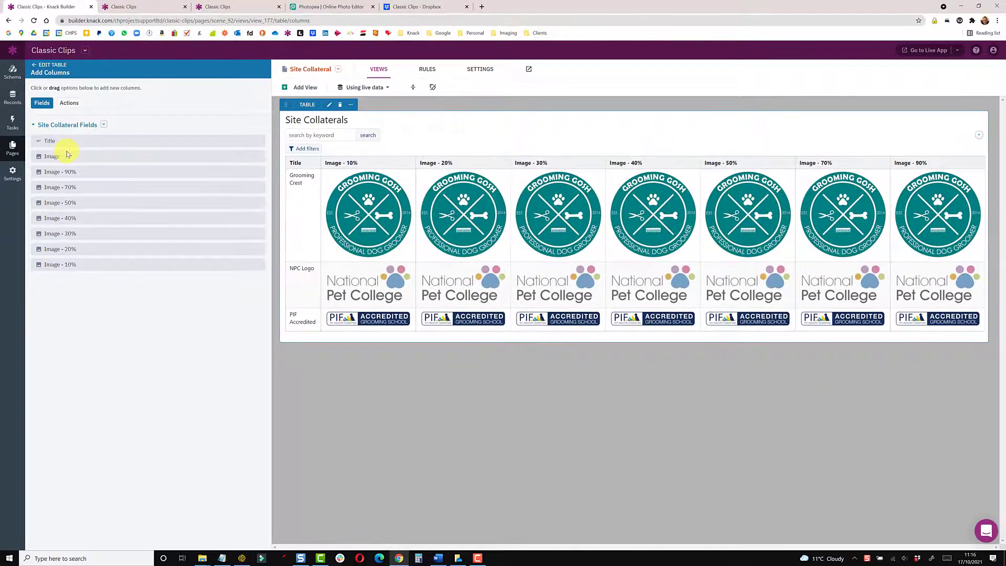
left_click(150, 10)
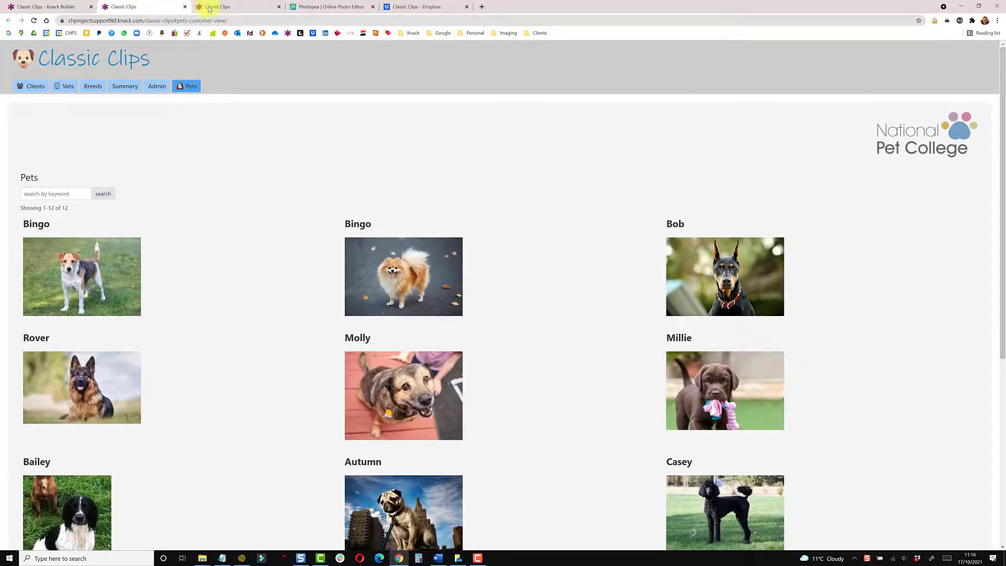
left_click(209, 9)
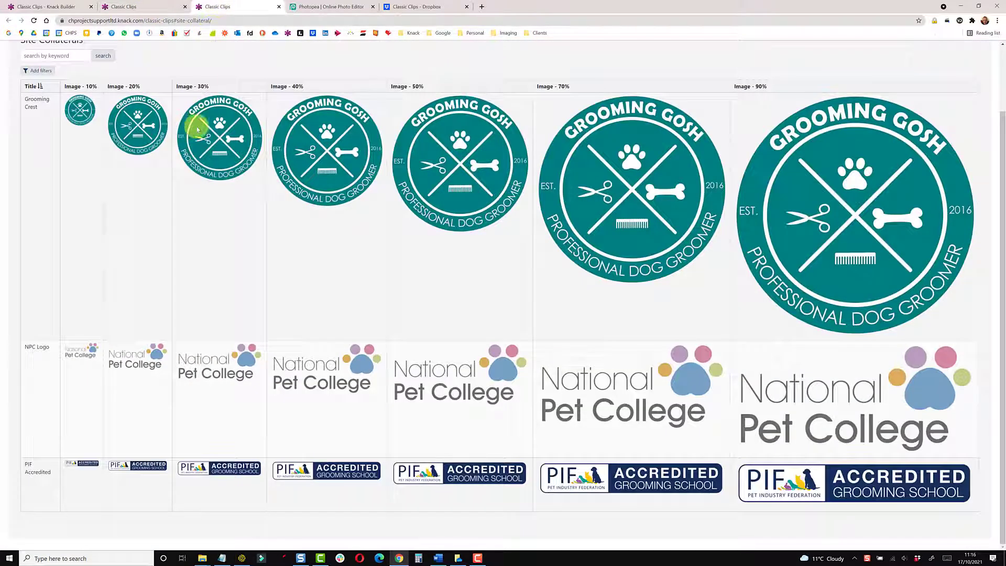
scroll(192, 150, "up", 2)
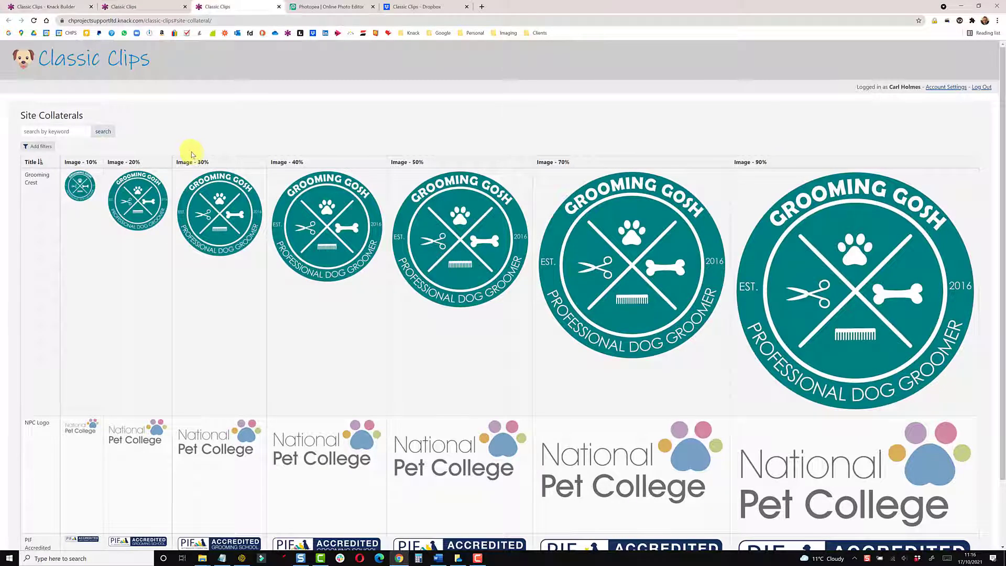
Close the extra live Site Collaterals tab and list the live app's pages
left_click(58, 7)
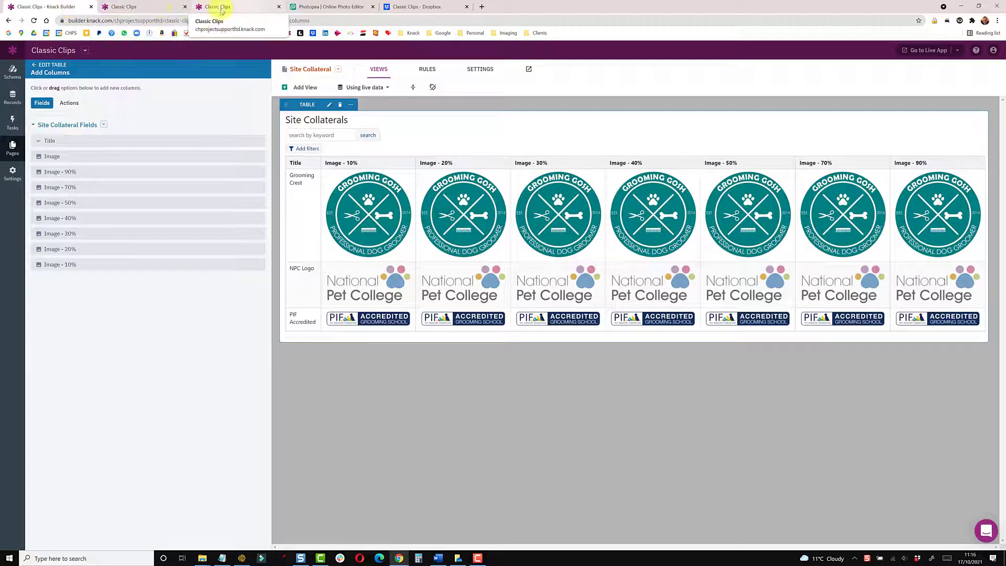
left_click(279, 7)
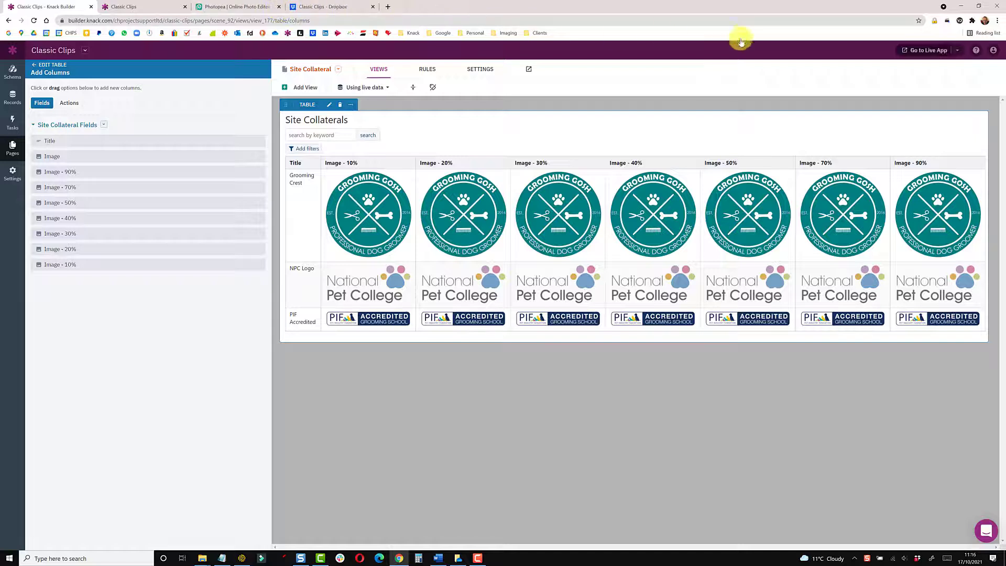
left_click(957, 50)
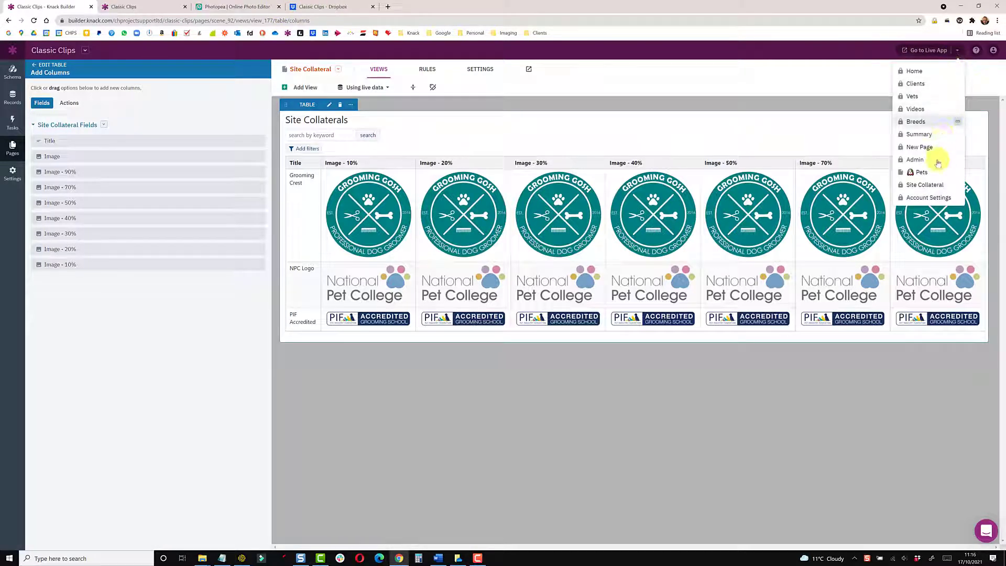
Copy the 40% NPC Logo image address from the live Site Collateral page and return to the builder
left_click(934, 186)
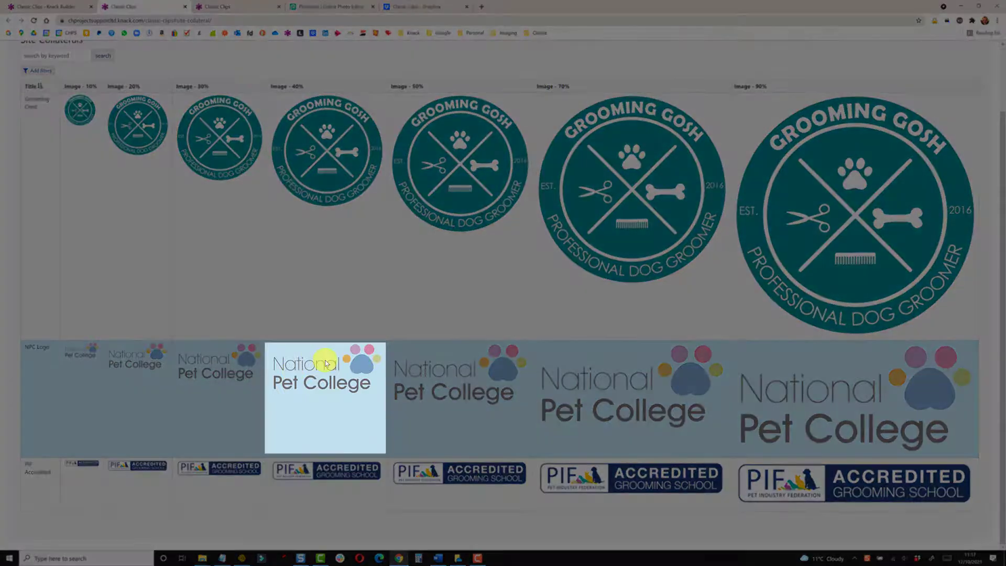
right_click(326, 364)
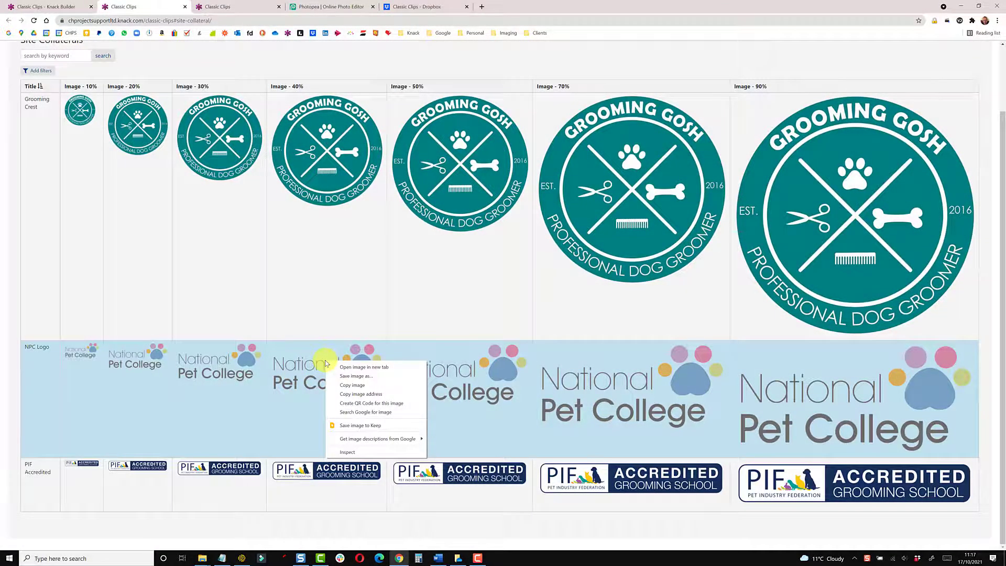
left_click(350, 385)
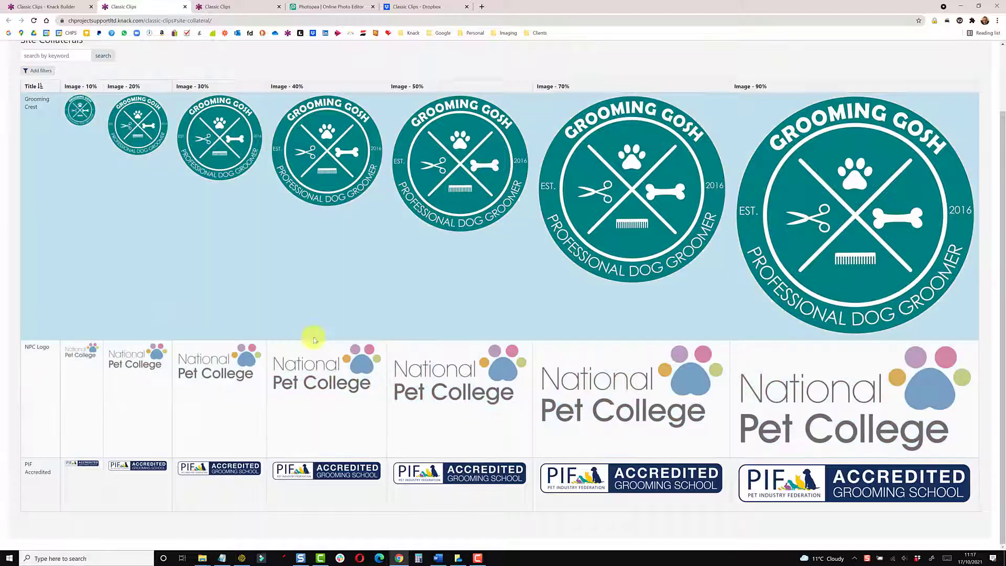
left_click(52, 6)
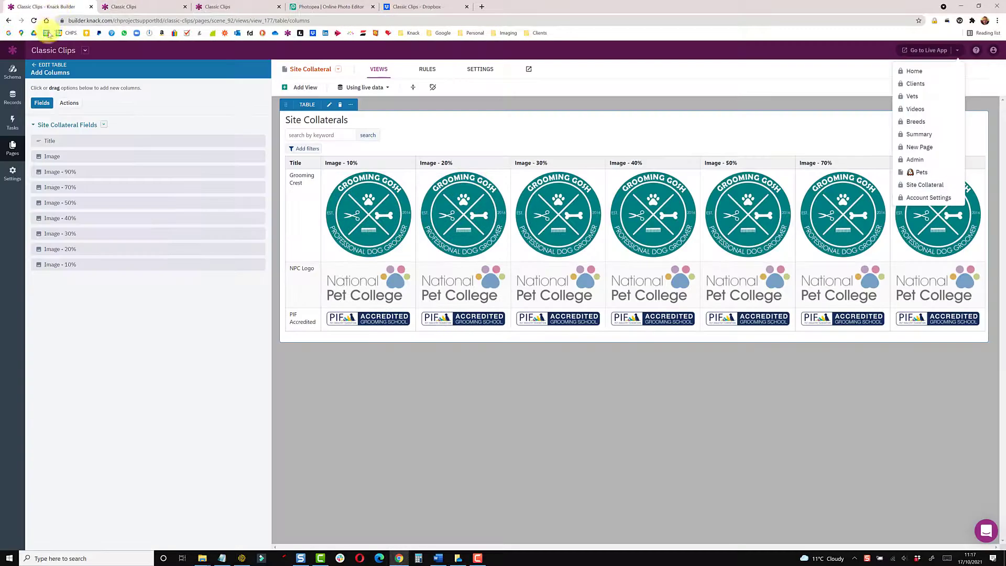
left_click(10, 152)
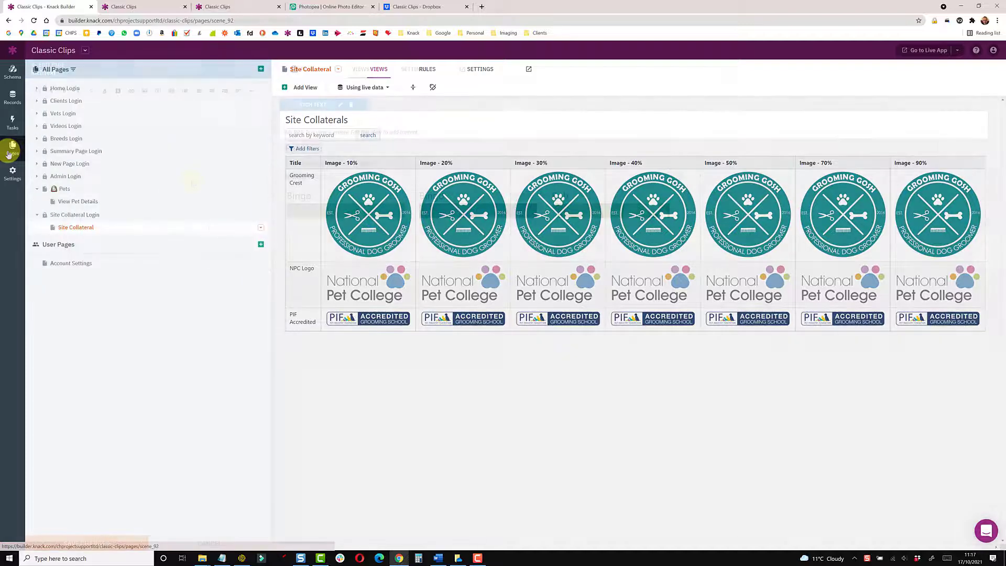
Insert the National Pet College logo into the Pets rich text view from its copied address
left_click(193, 179)
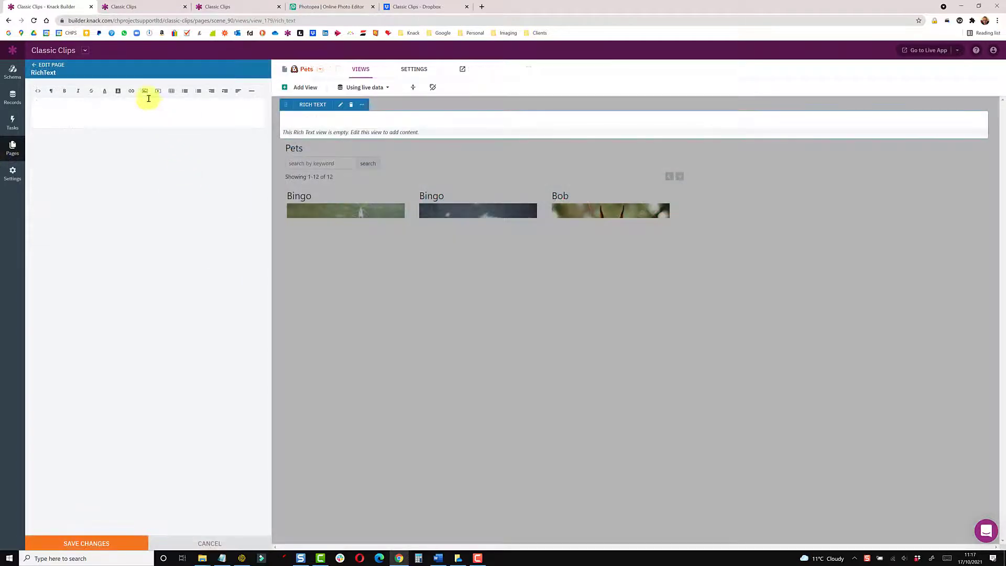
left_click(145, 92)
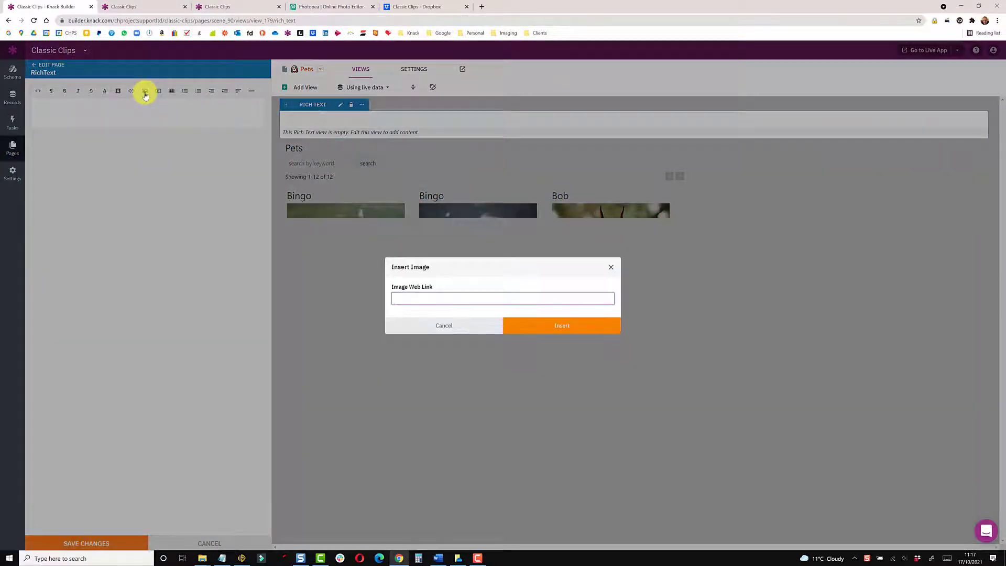
key("ctrl+v")
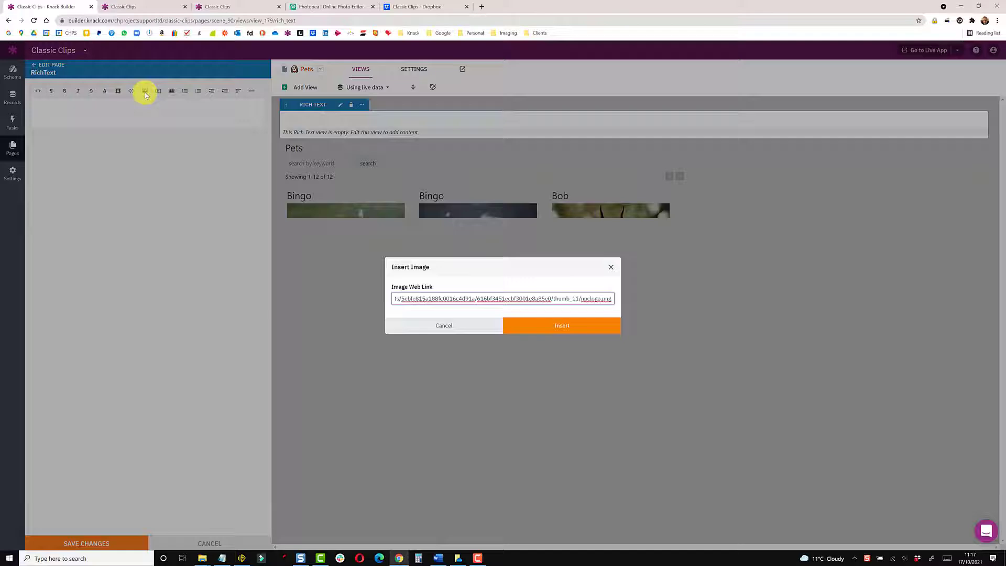
left_click(533, 320)
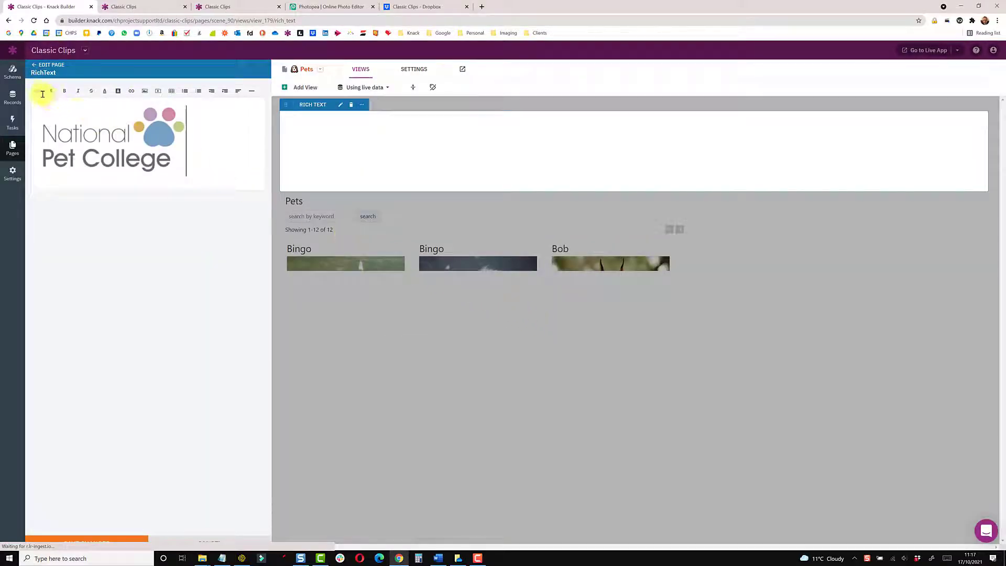
Inspect the logo's image address in the HTML code view and save the rich text view
left_click(38, 92)
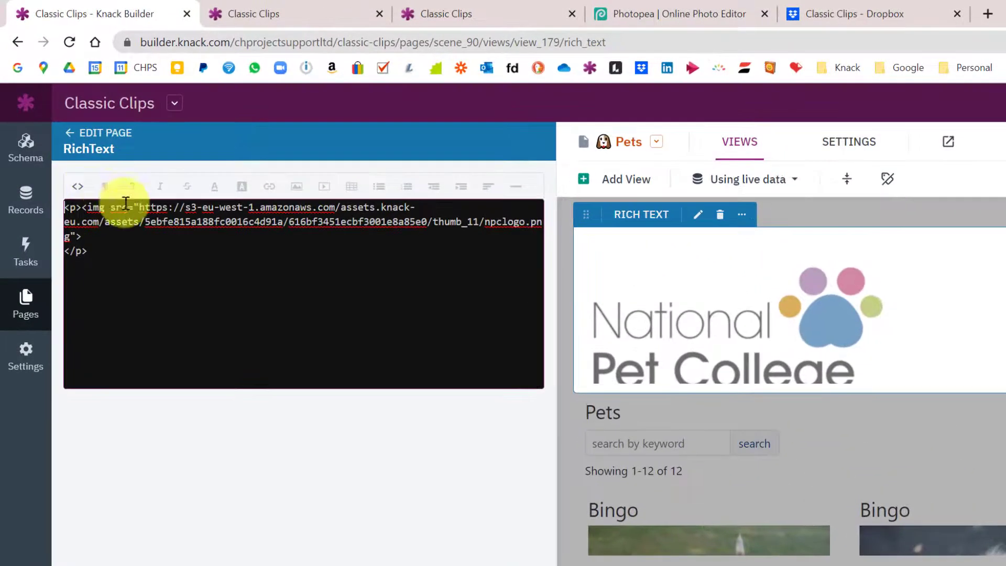
left_click_drag(141, 203, 329, 201)
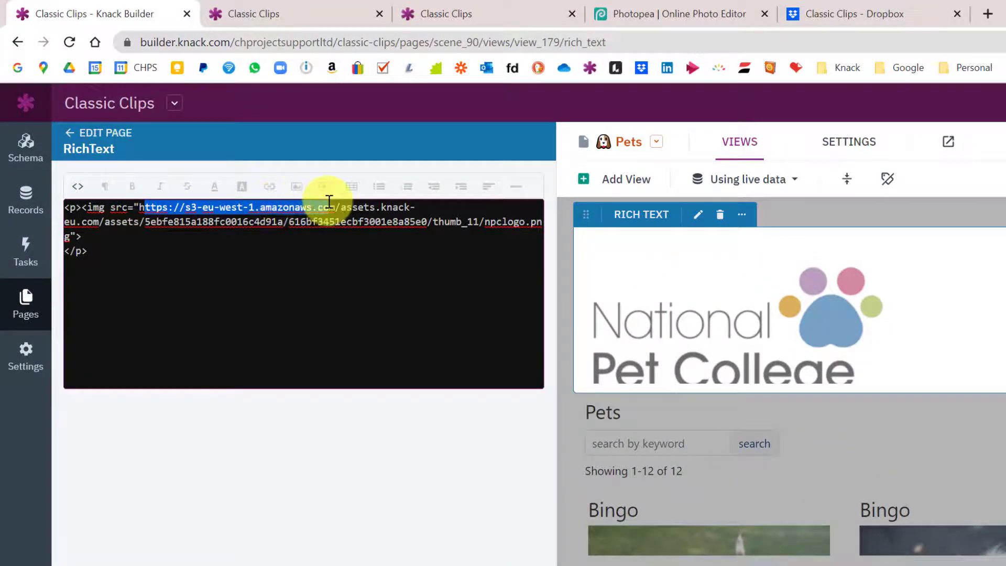
left_click(314, 266)
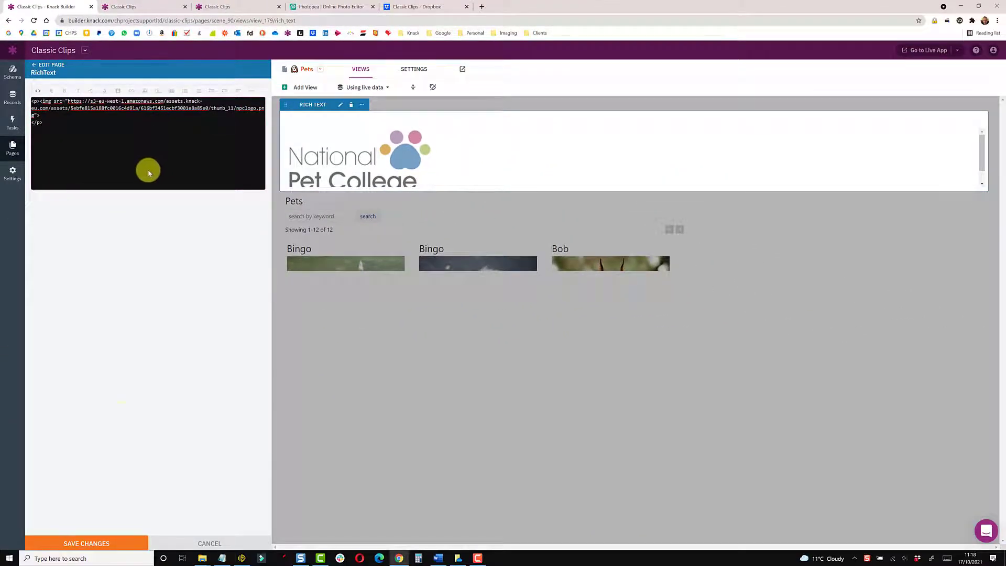
left_click(106, 542)
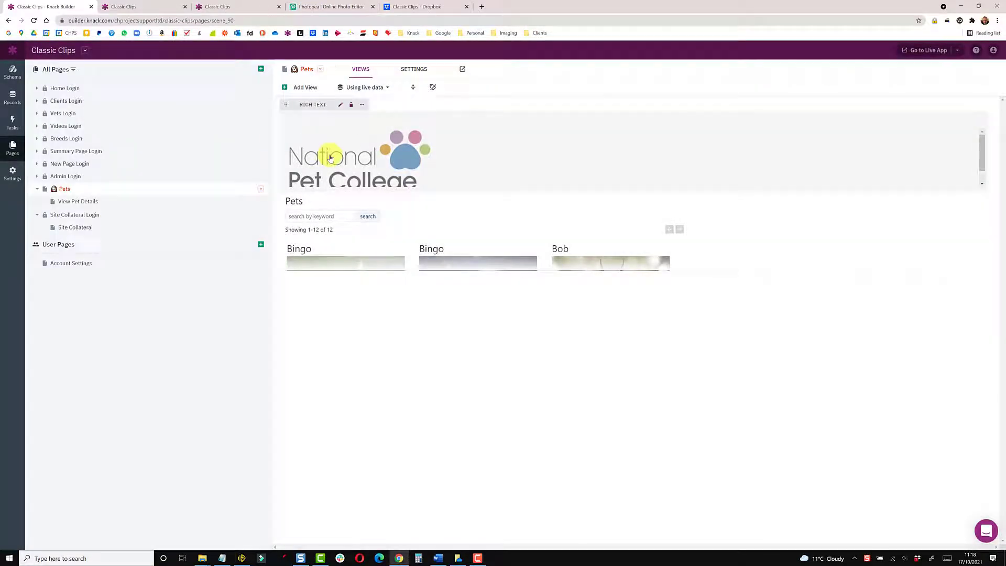
left_click(330, 156)
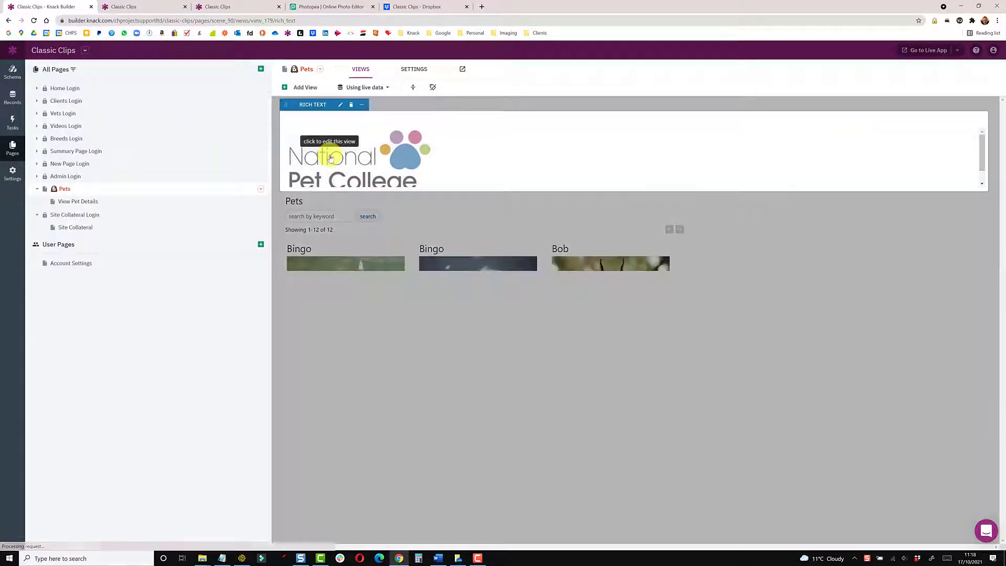
Shrink the National Pet College logo, align it right, and save the rich text view
left_click(64, 131)
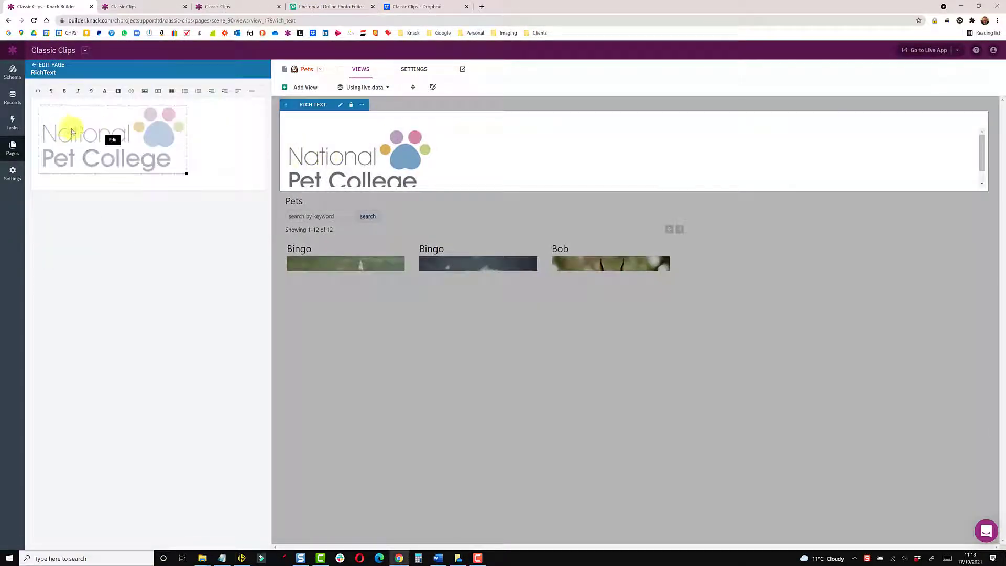
left_click(189, 176)
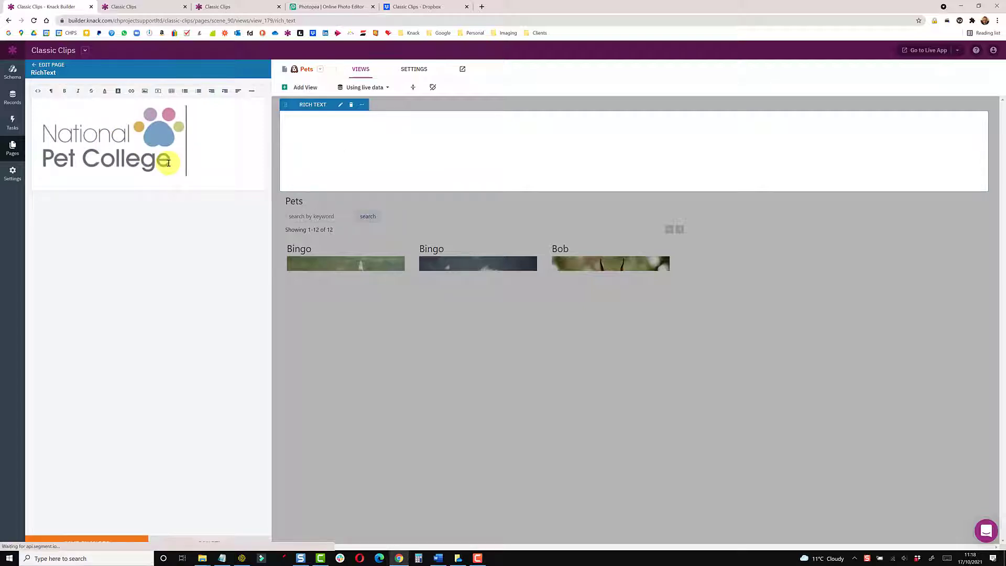
left_click(165, 164)
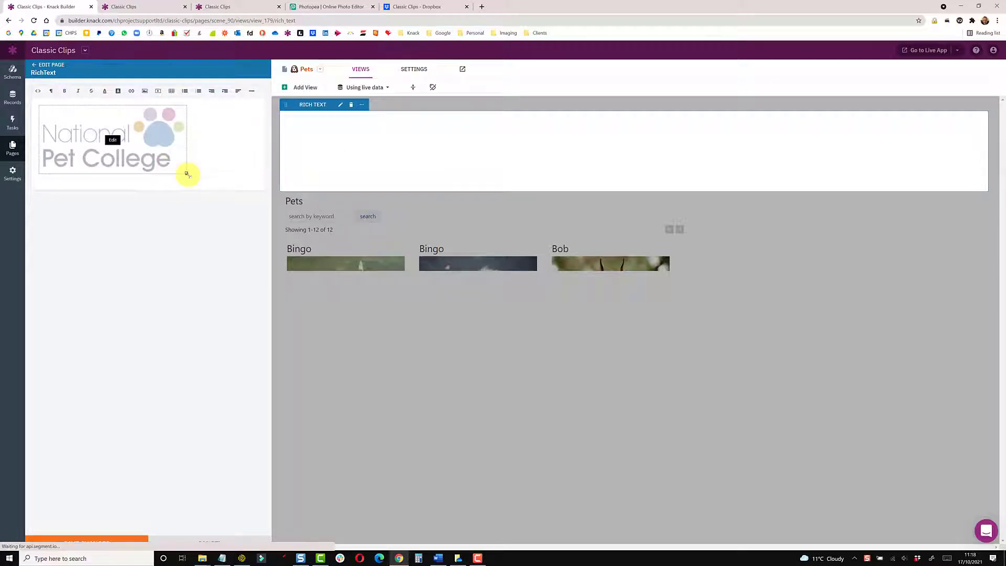
left_click_drag(186, 173, 148, 153)
left_click(239, 92)
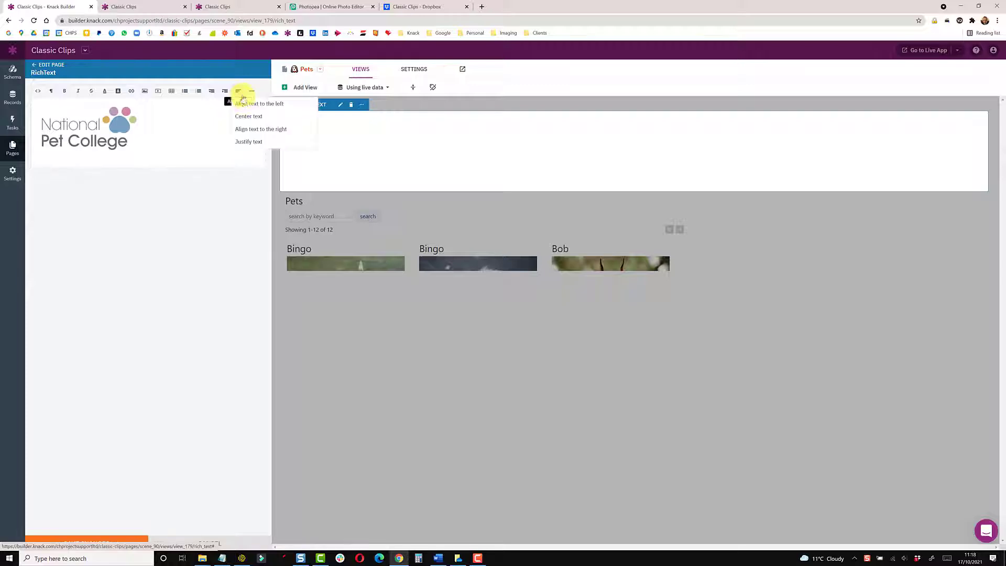
left_click(255, 128)
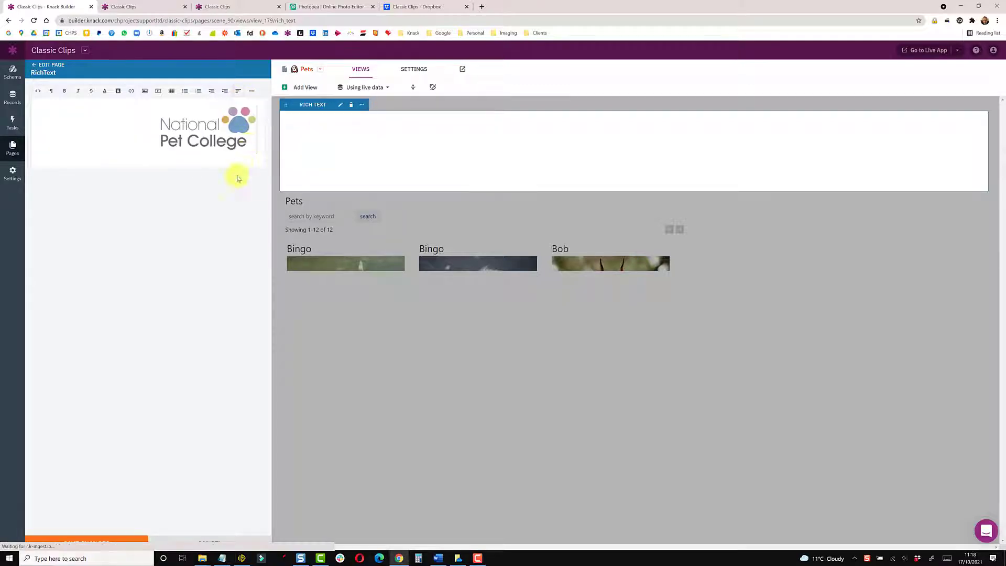
left_click(92, 540)
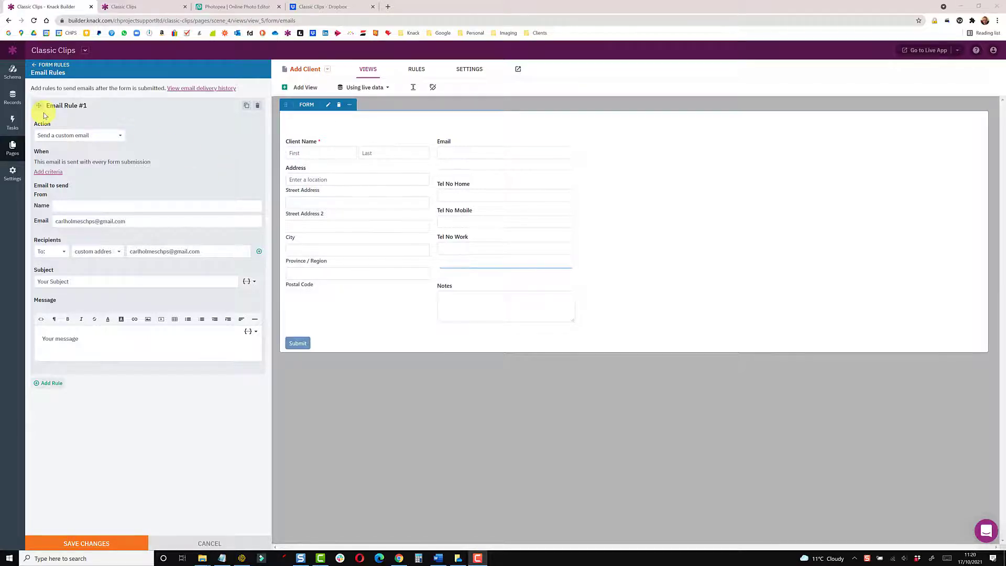
Insert the National Pet College logo from its pasted URL on a new line of Email Rule #1's message
left_click(87, 340)
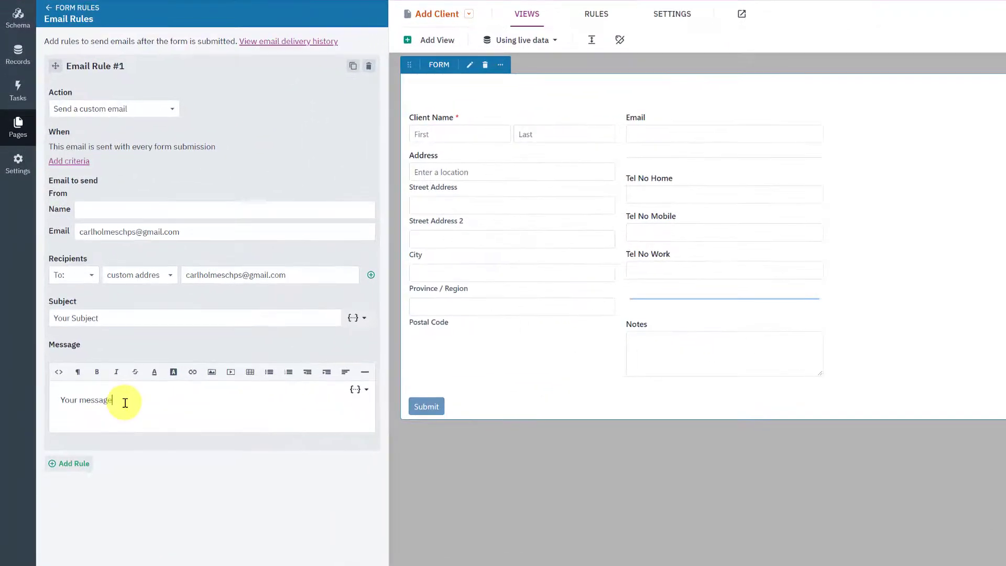
left_click(212, 372)
key("ctrl+v")
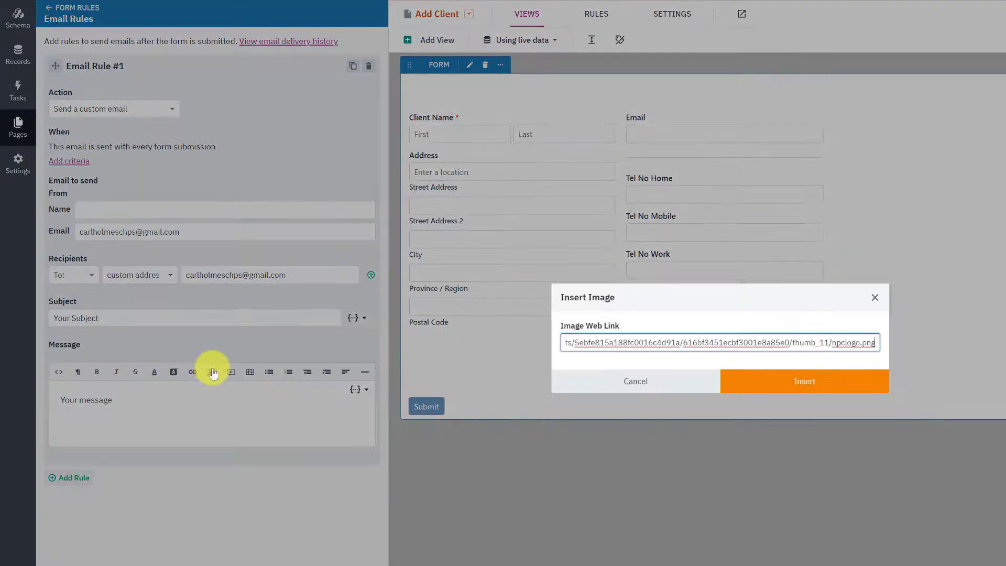
left_click(773, 382)
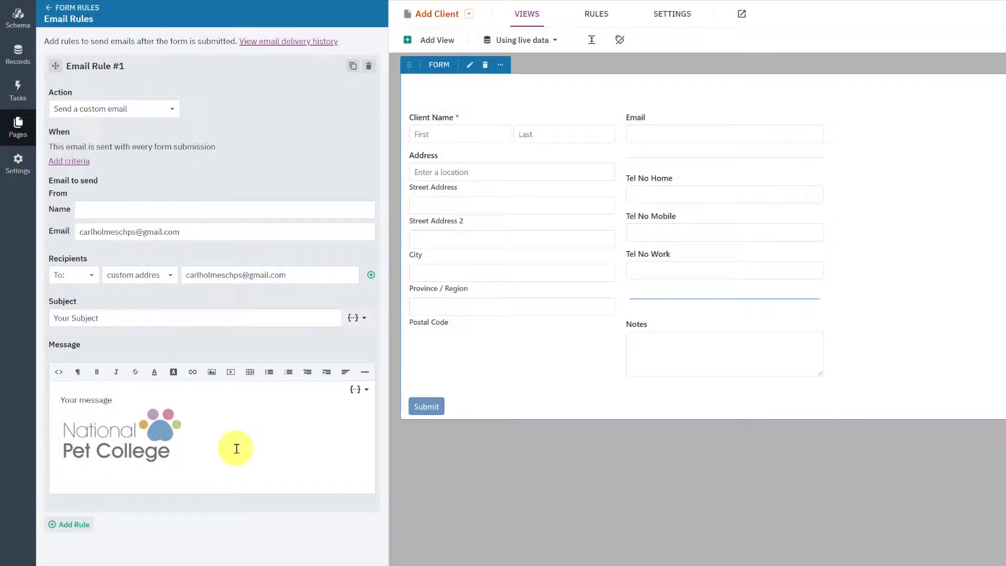
left_click(236, 448)
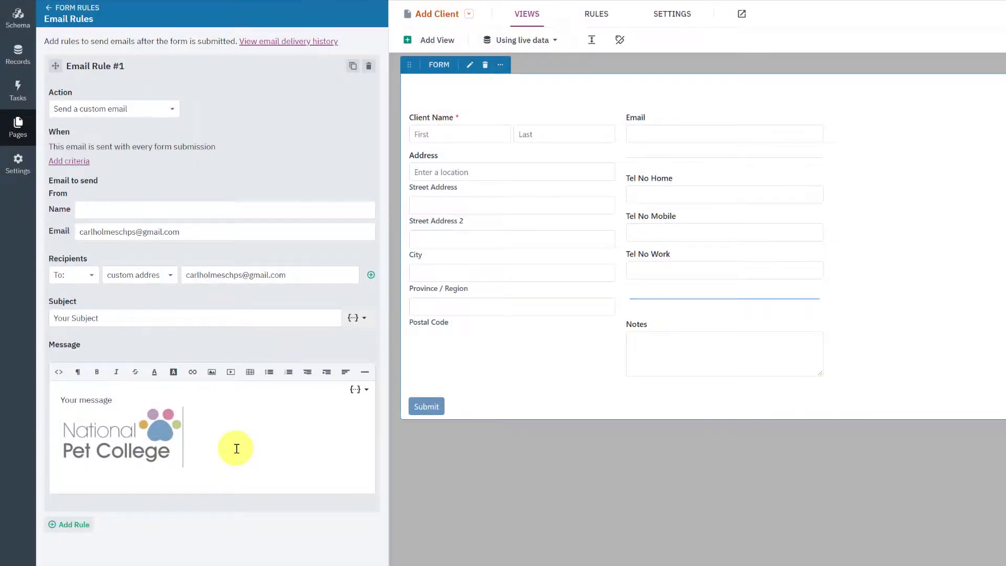